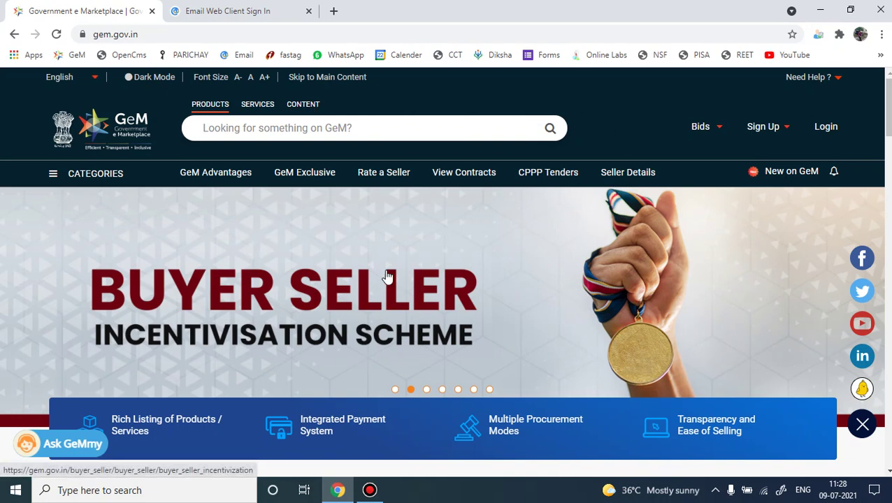
# Reveal the Sign Up dropdown's Buyers and Sellers options in the GeM header.
pyautogui.moveTo(776, 140)
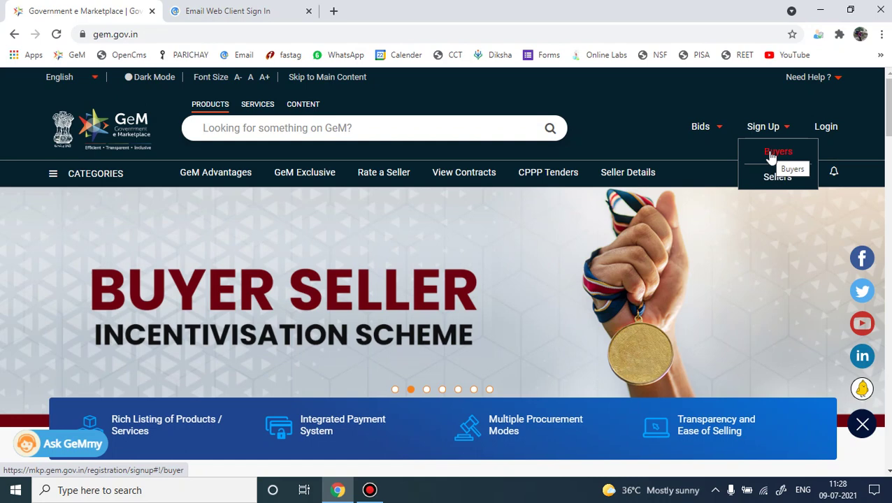
# Go to Sign Up > Buyers and scroll to the Primary User requirements panel.
pyautogui.click(769, 155)
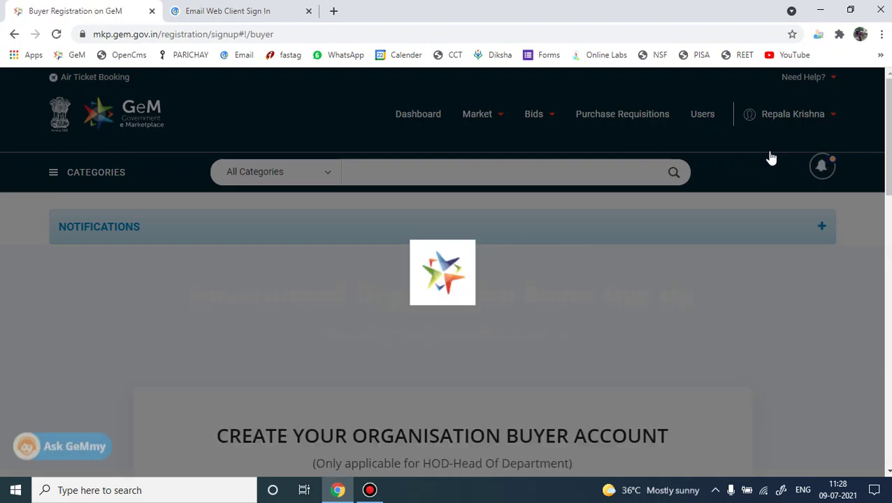
pyautogui.scroll(-5, 660, 264)
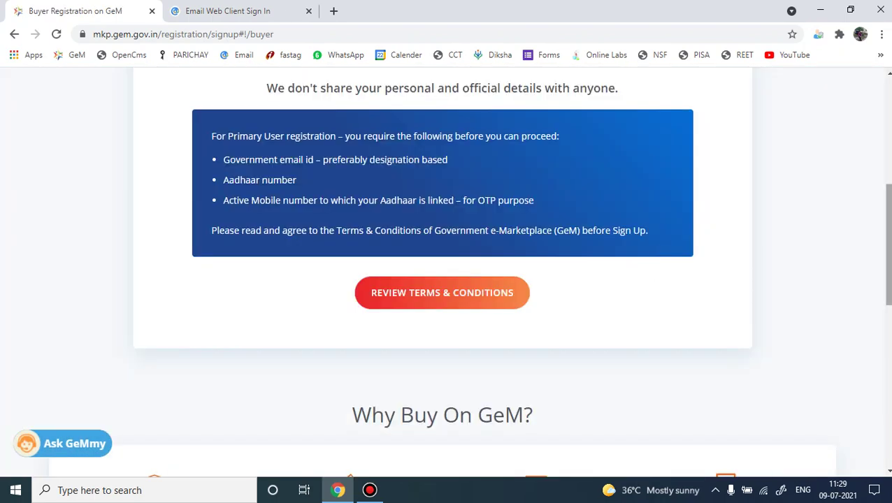
pyautogui.moveTo(886, 264)
pyautogui.mouseDown()
pyautogui.moveTo(886, 158)
pyautogui.moveTo(890, 248)
pyautogui.mouseUp()
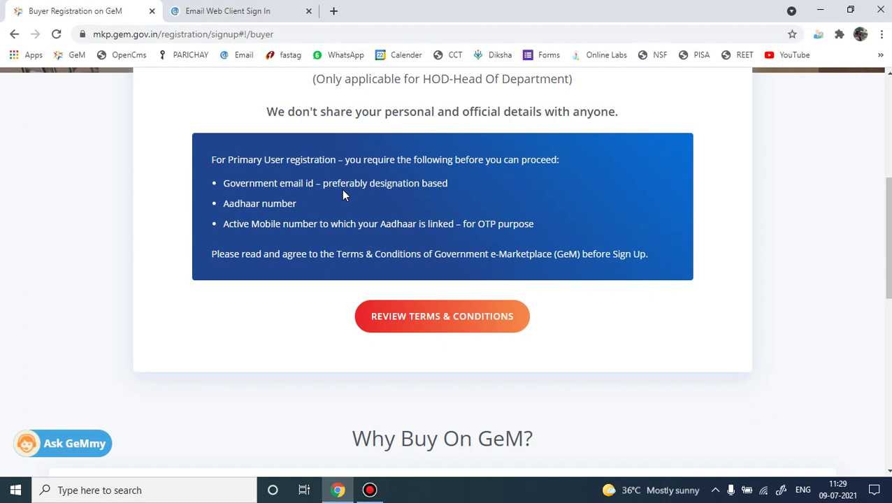
# Review and agree to the Terms & Conditions, then scroll down to the Aadhaar fields.
pyautogui.click(429, 327)
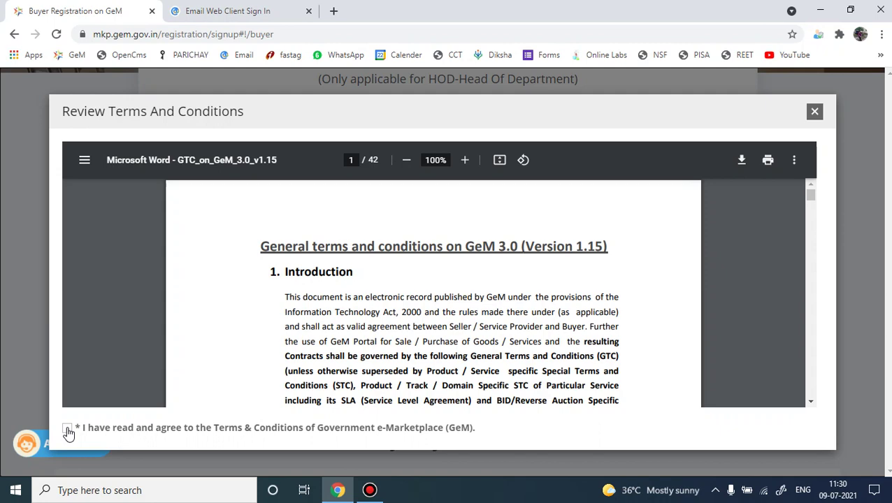
pyautogui.click(68, 428)
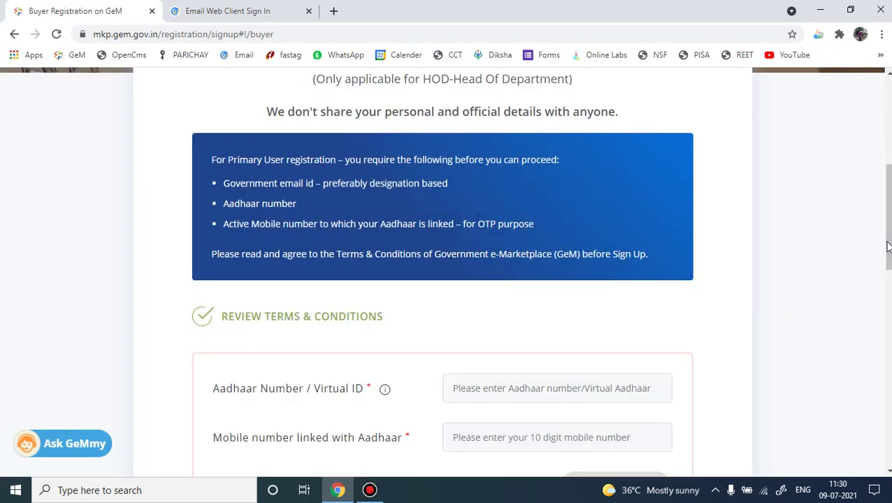
pyautogui.moveTo(889, 236); pyautogui.dragTo(877, 284)
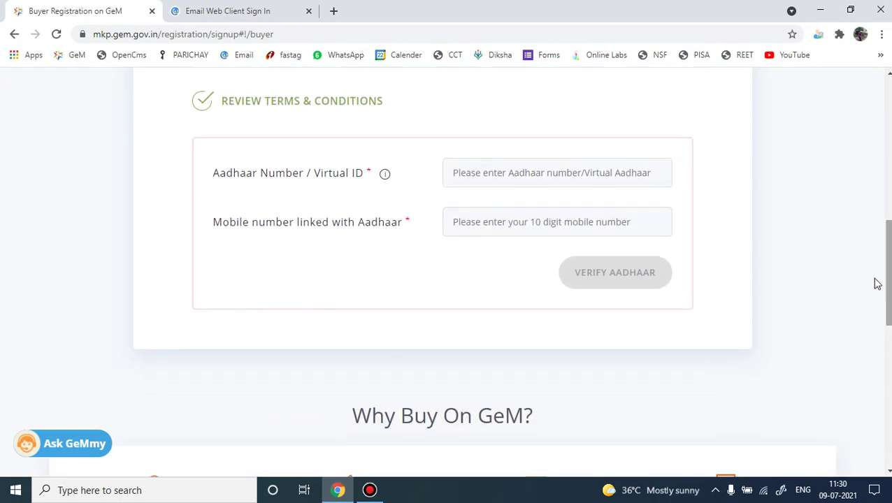
# Enter the Aadhaar and linked mobile number, then verify with the mobile OTP.
pyautogui.click(551, 172)
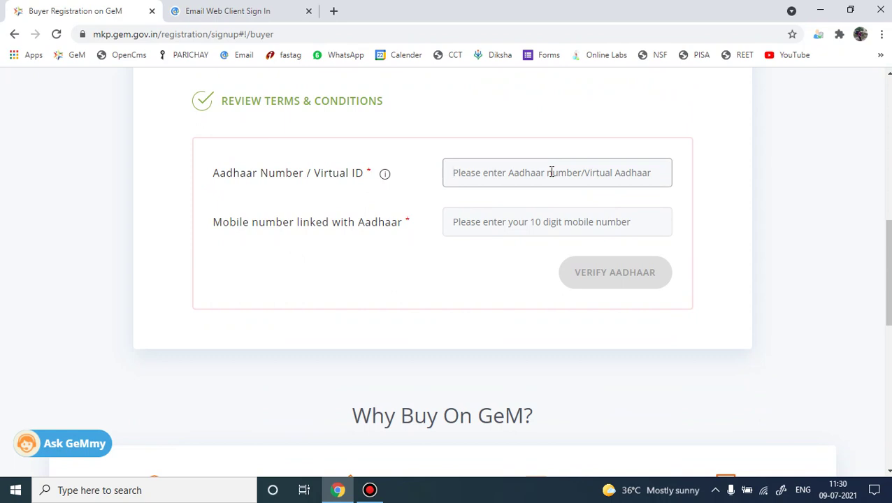
pyautogui.scroll(-8, 559, 331)
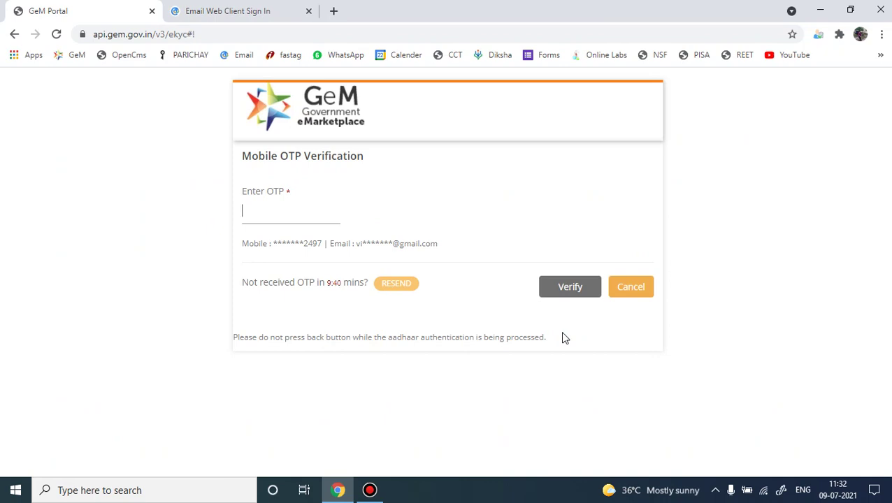
pyautogui.click(293, 220)
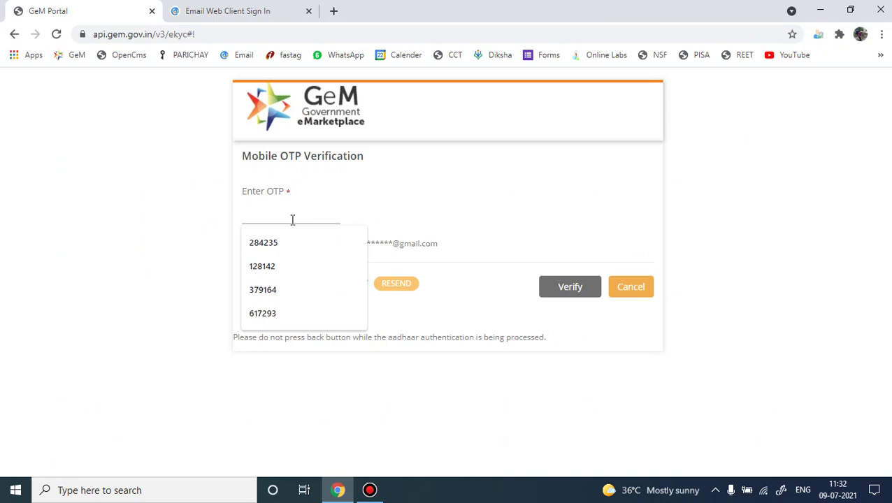
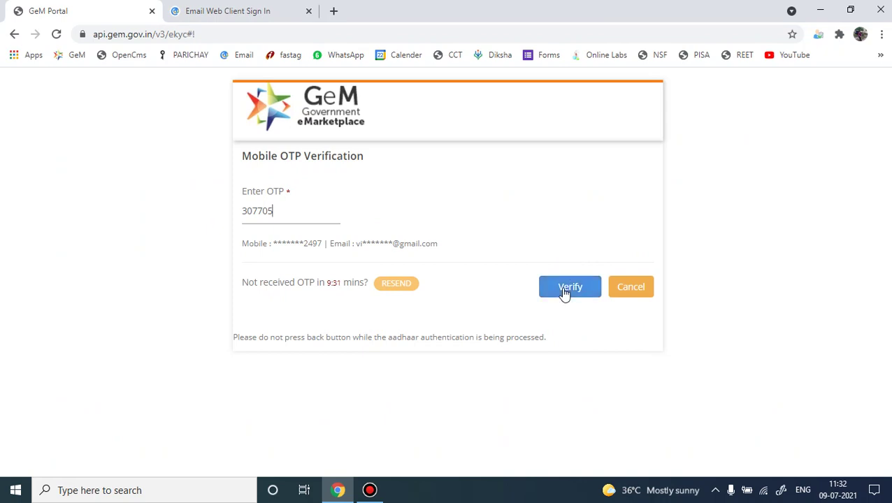
pyautogui.click(564, 293)
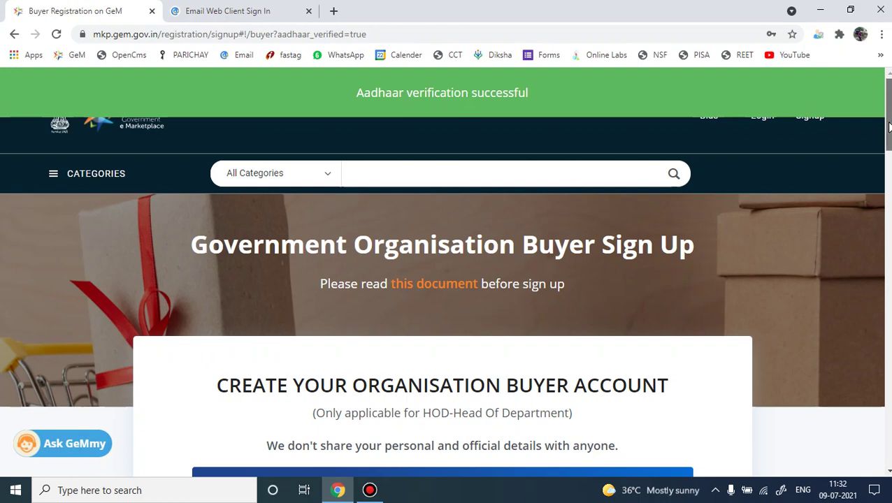
# Choose Central Autonomous as the Organisation Type.
pyautogui.moveTo(889, 127); pyautogui.dragTo(889, 263)
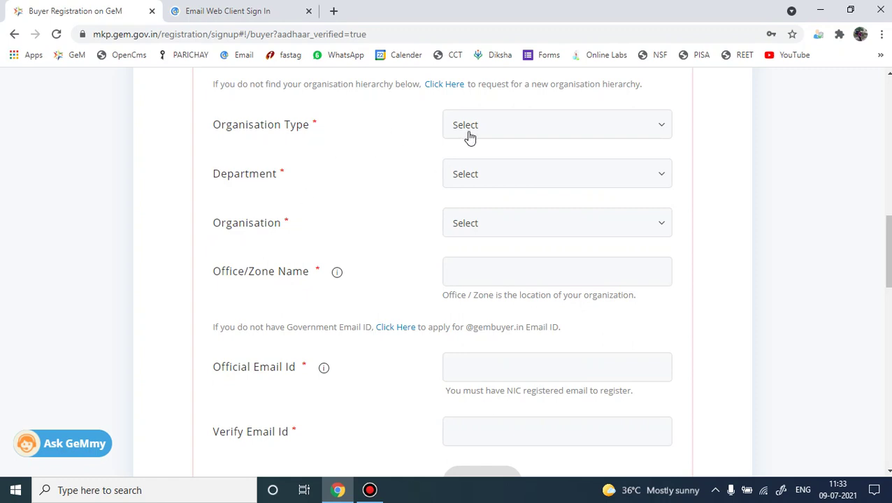
pyautogui.click(593, 136)
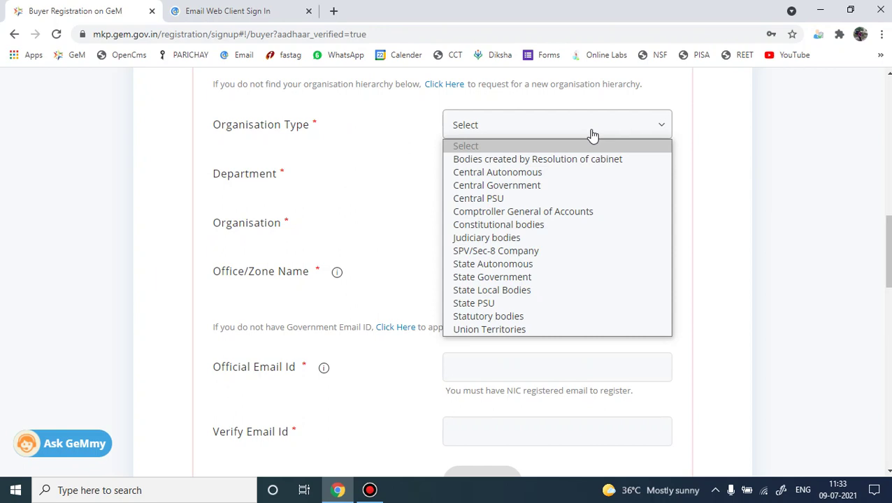
pyautogui.click(545, 175)
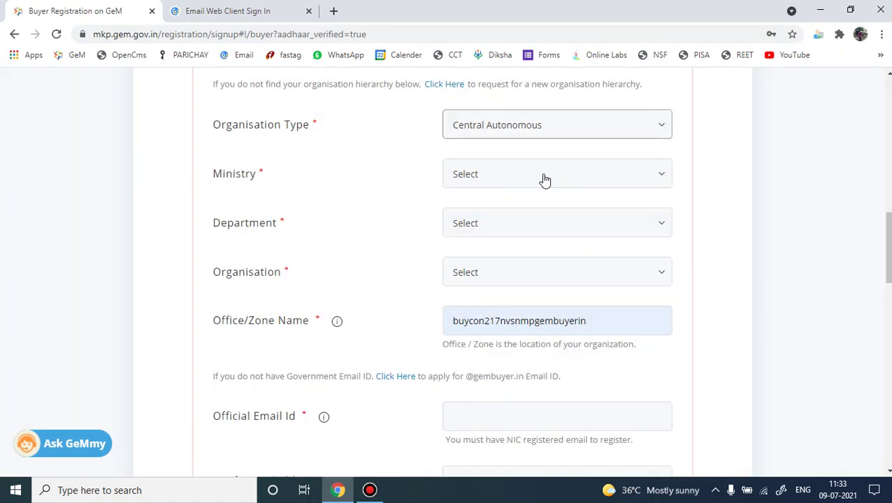
# Select Ministry of Human Resource Development as the Ministry.
pyautogui.click(545, 176)
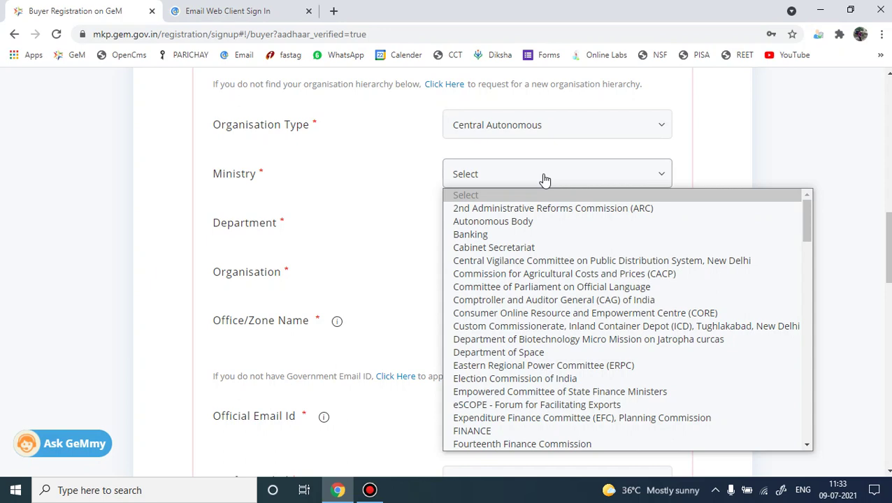
pyautogui.press('Down')
pyautogui.press('Down')
pyautogui.press('Down')
pyautogui.press('Down')
pyautogui.press('Down')
pyautogui.press('Down')
pyautogui.press('Down')
pyautogui.press('Down')
pyautogui.press('Down')
pyautogui.press('Down')
pyautogui.press('Down')
pyautogui.press('Down')
pyautogui.press('Down')
pyautogui.press('Down')
pyautogui.press('Down')
pyautogui.press('Down')
pyautogui.press('Down')
pyautogui.press('Down')
pyautogui.press('Down')
pyautogui.press('Down')
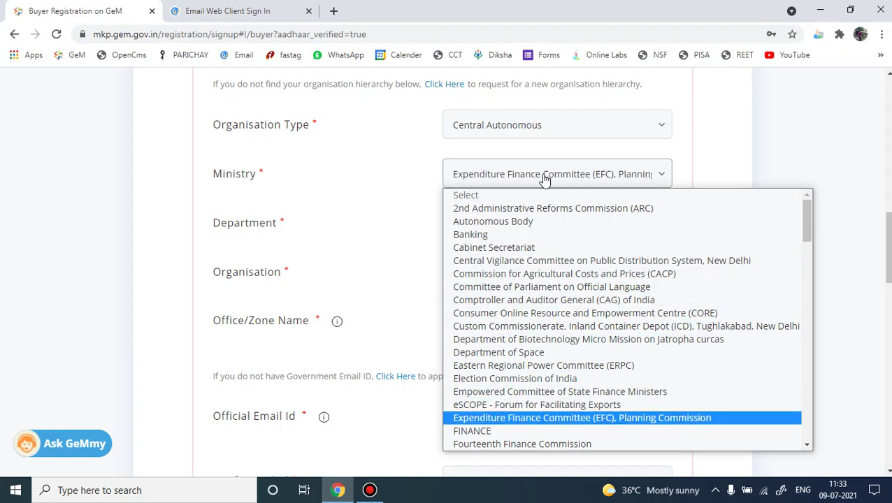
pyautogui.press('Down')
pyautogui.press('Down')
pyautogui.press('Down')
pyautogui.press('Down')
pyautogui.press('Down')
pyautogui.press('Down')
pyautogui.press('Down')
pyautogui.press('Down')
pyautogui.press('Down')
pyautogui.press('Down')
pyautogui.press('Down')
pyautogui.press('Down')
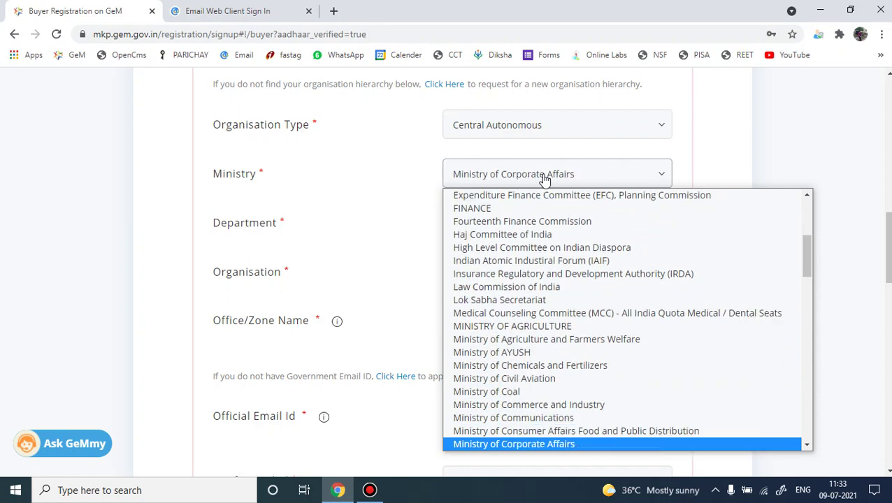
pyautogui.press('Down')
pyautogui.press('Down')
pyautogui.press('Down')
pyautogui.press('Down')
pyautogui.press('Down')
pyautogui.press('Down')
pyautogui.press('Down')
pyautogui.press('Down')
pyautogui.press('Down')
pyautogui.press('Down')
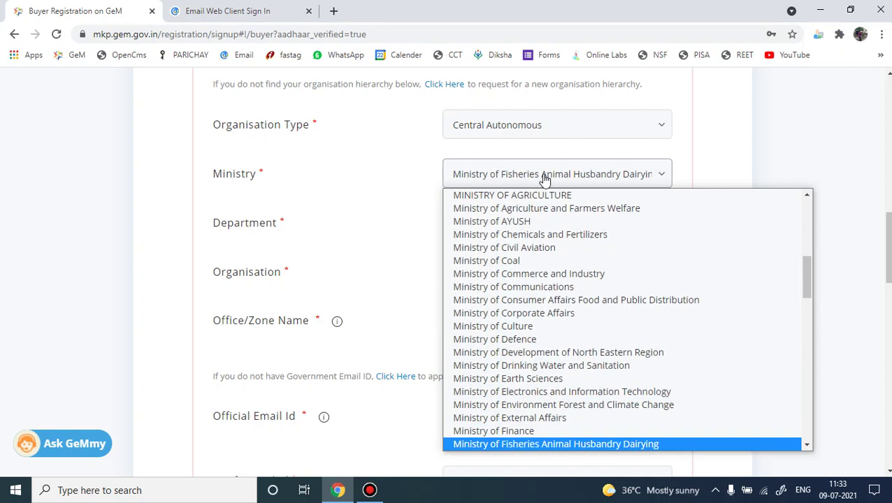
pyautogui.press('Down')
pyautogui.press('Down')
pyautogui.press('Down')
pyautogui.press('Down')
pyautogui.press('Down')
pyautogui.press('Down')
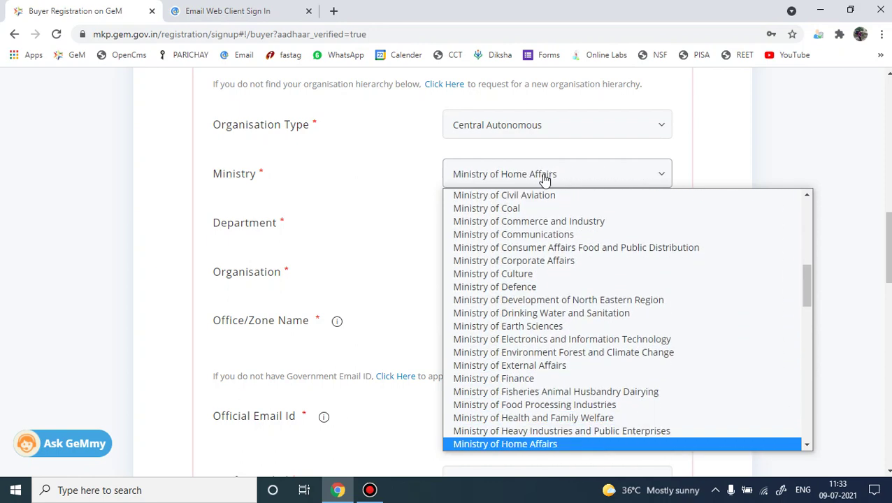
pyautogui.press('Down')
pyautogui.press('Down')
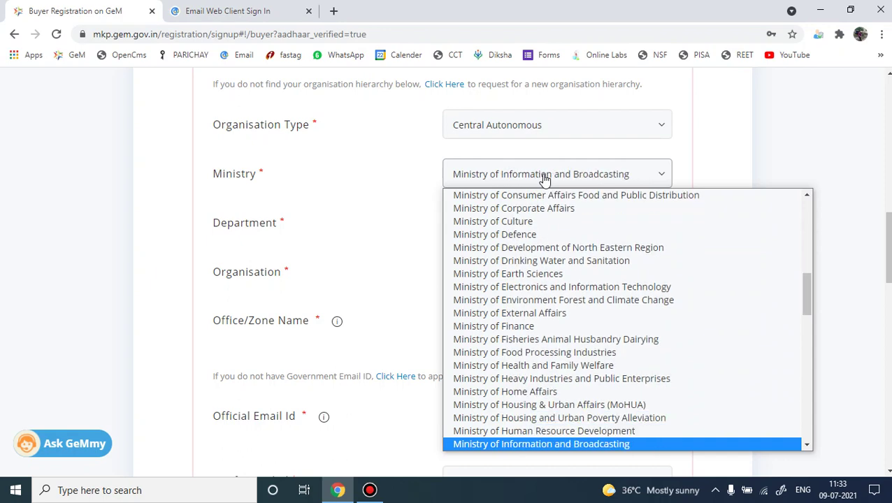
pyautogui.press('Up')
pyautogui.press('Return')
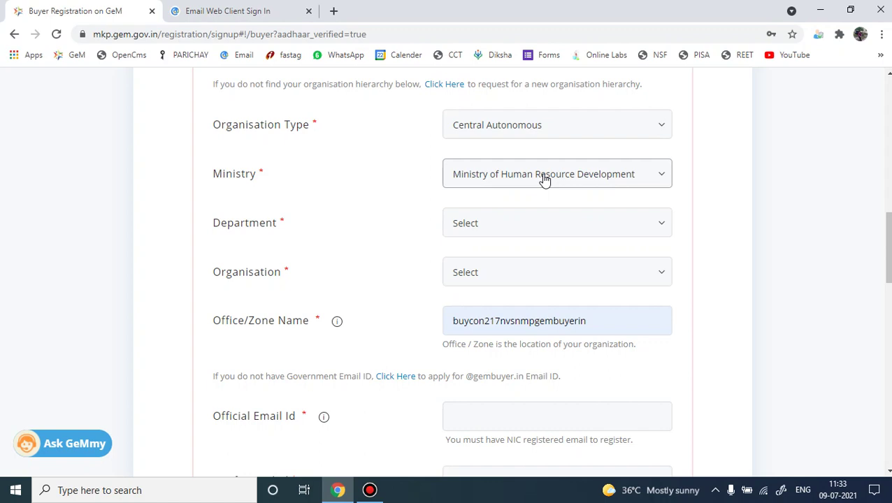
# Set Department to School Education and Literacy and Organisation to Navodaya Vidyalaya Samiti.
pyautogui.click(527, 230)
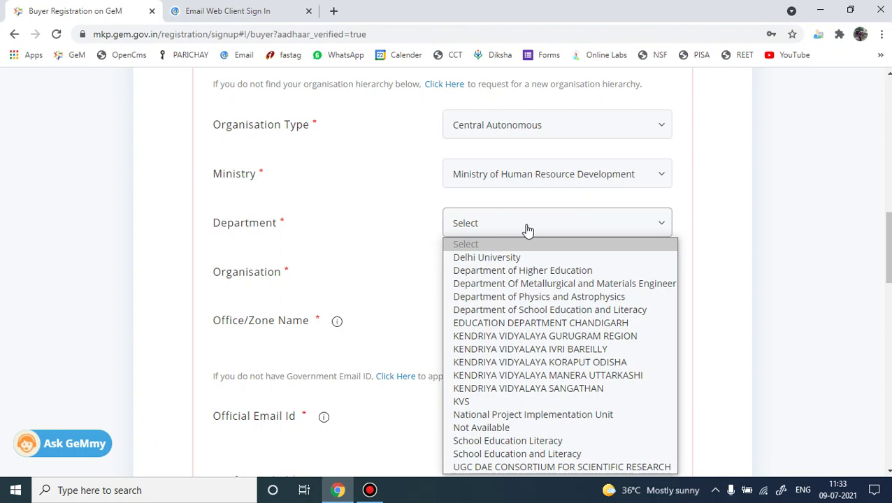
pyautogui.press('Down')
pyautogui.press('Down')
pyautogui.press('Down')
pyautogui.press('Down')
pyautogui.press('Down')
pyautogui.press('Down')
pyautogui.press('Down')
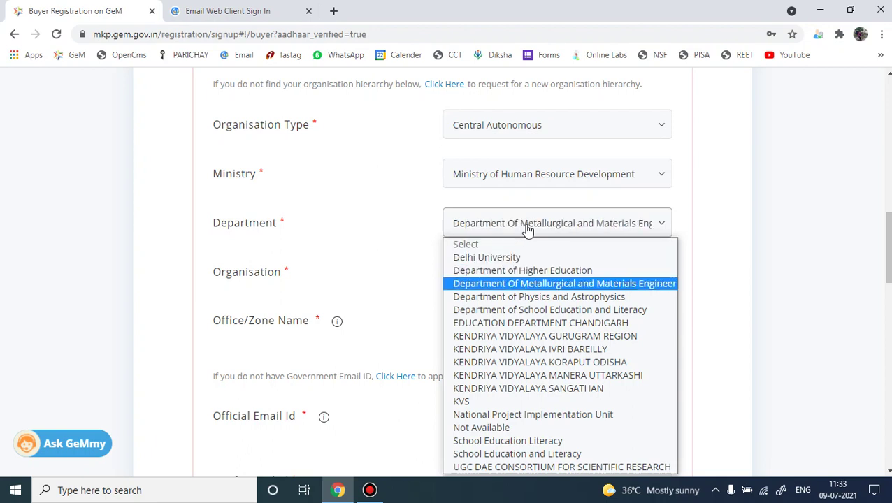
pyautogui.press('Down')
pyautogui.press('Down')
pyautogui.press('Down')
pyautogui.press('Down')
pyautogui.press('Down')
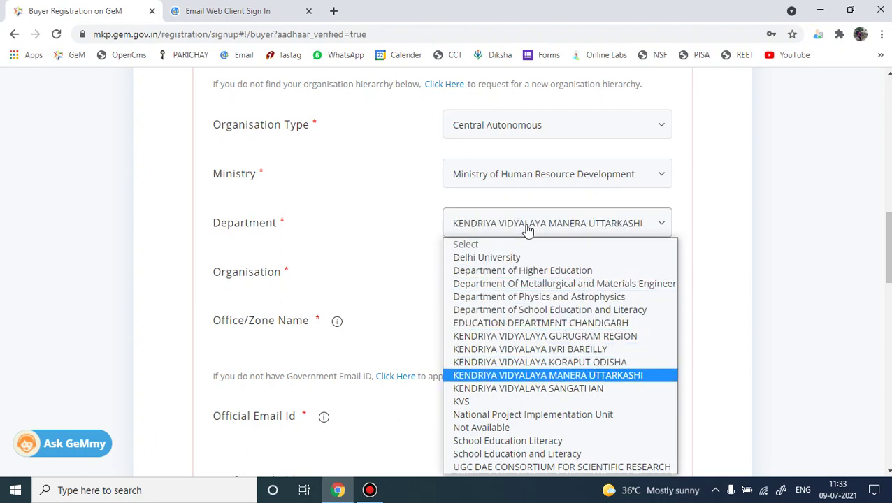
pyautogui.press('Up')
pyautogui.press('Down')
pyautogui.press('Down')
pyautogui.press('Down')
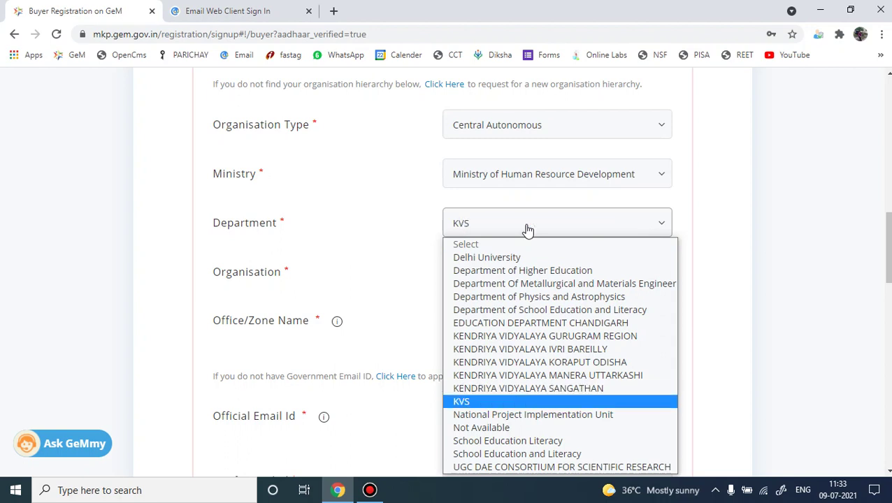
pyautogui.press('Down')
pyautogui.press('Down')
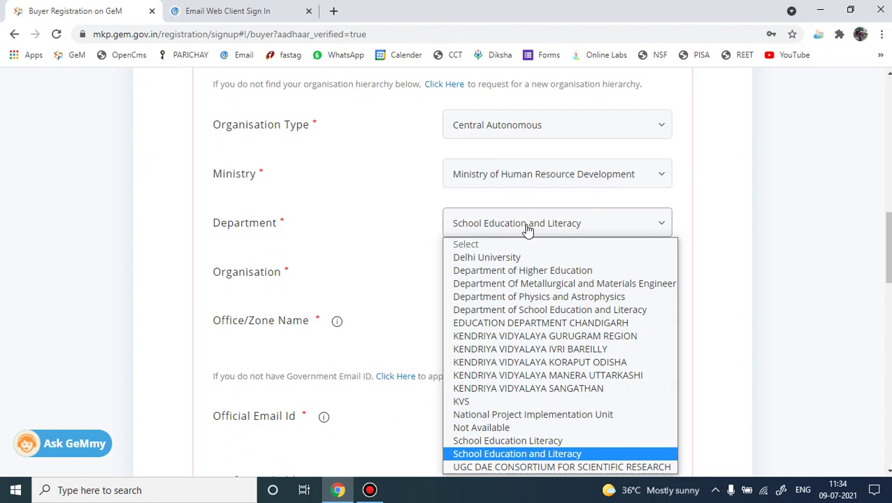
pyautogui.press('Return')
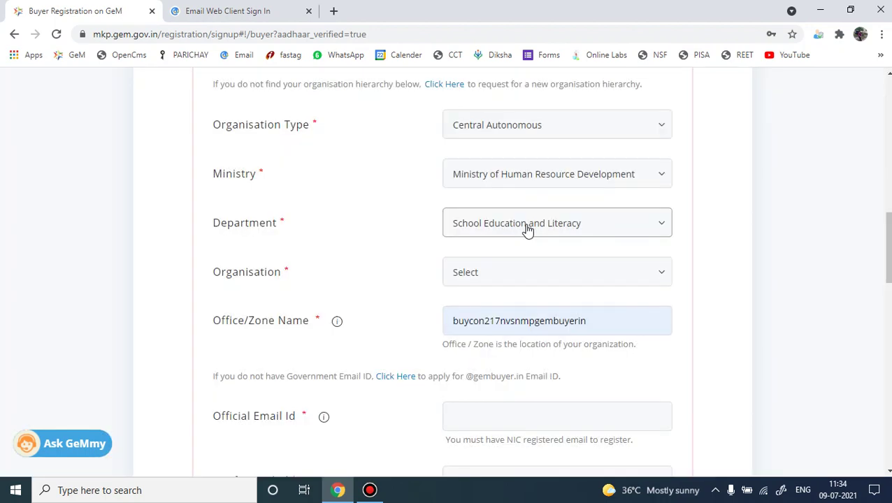
pyautogui.click(571, 281)
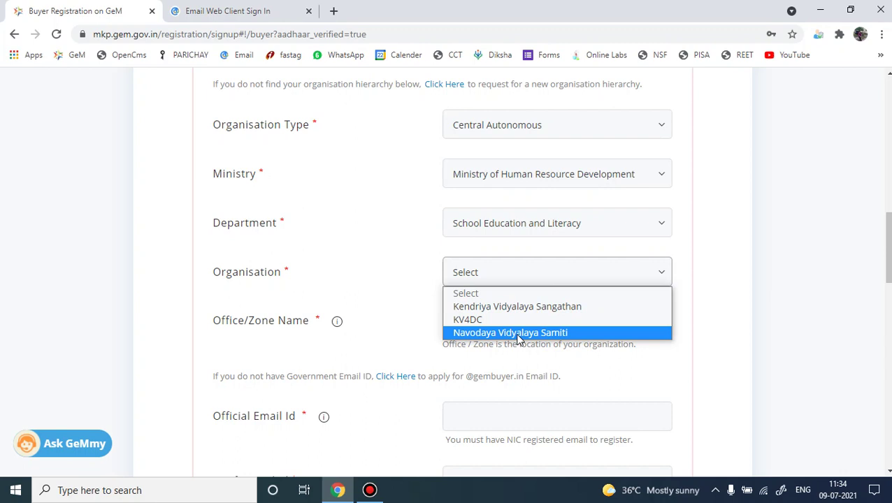
pyautogui.click(518, 335)
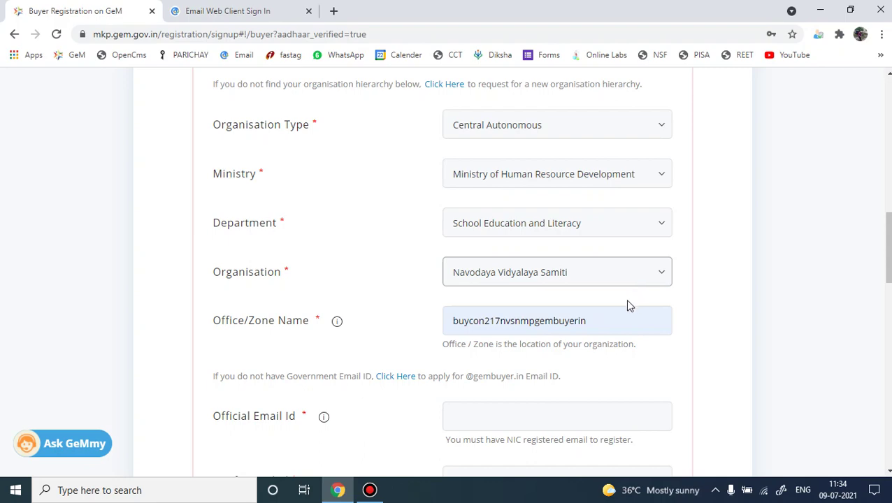
# Clear the auto-filled Office/Zone Name and enter JAWAHAR NAVODAYA VIDYALAYA SHIVPURI.
pyautogui.click(606, 320)
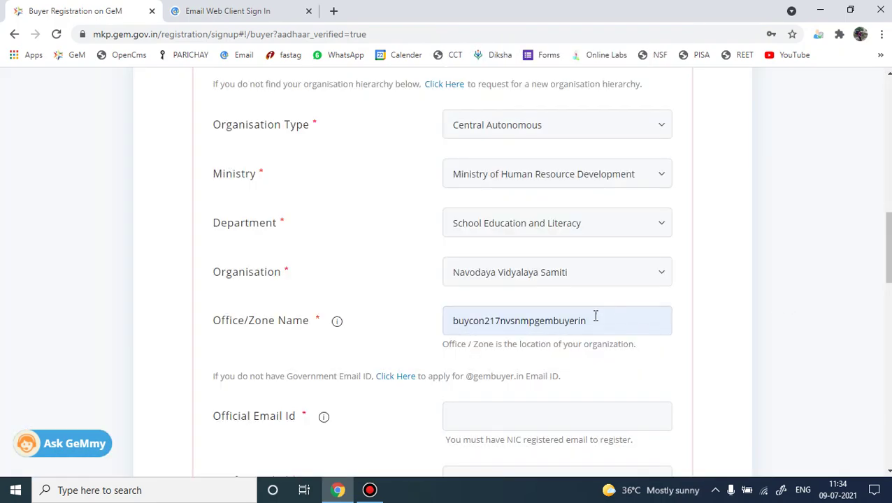
pyautogui.click(602, 320)
pyautogui.press('BackSpace')
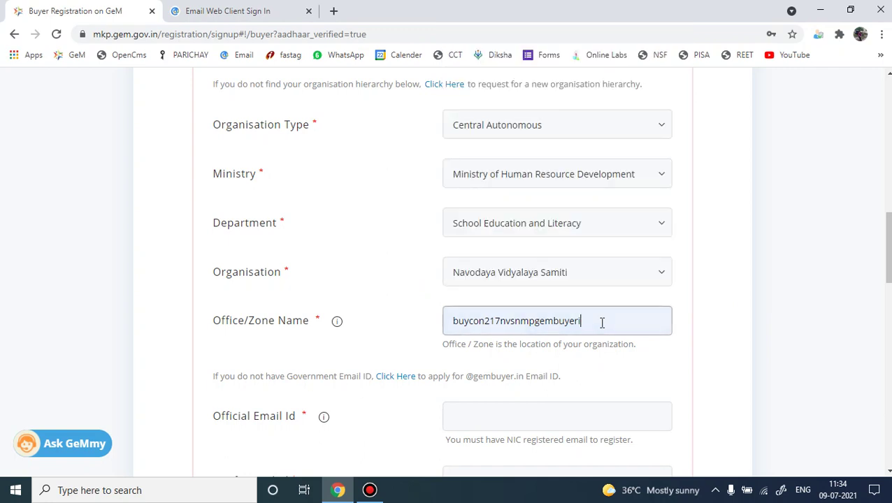
pyautogui.press('BackSpace')
pyautogui.press('BackSpace')
pyautogui.press('BackSpace')
pyautogui.press('BackSpace')
pyautogui.press('BackSpace')
pyautogui.press('BackSpace')
pyautogui.press('BackSpace')
pyautogui.press('BackSpace')
pyautogui.press('BackSpace')
pyautogui.press('BackSpace')
pyautogui.press('BackSpace')
pyautogui.press('BackSpace')
pyautogui.press('BackSpace')
pyautogui.press('BackSpace')
pyautogui.press('BackSpace')
pyautogui.press('BackSpace')
pyautogui.press('BackSpace')
pyautogui.press('BackSpace')
pyautogui.press('BackSpace')
pyautogui.press('BackSpace')
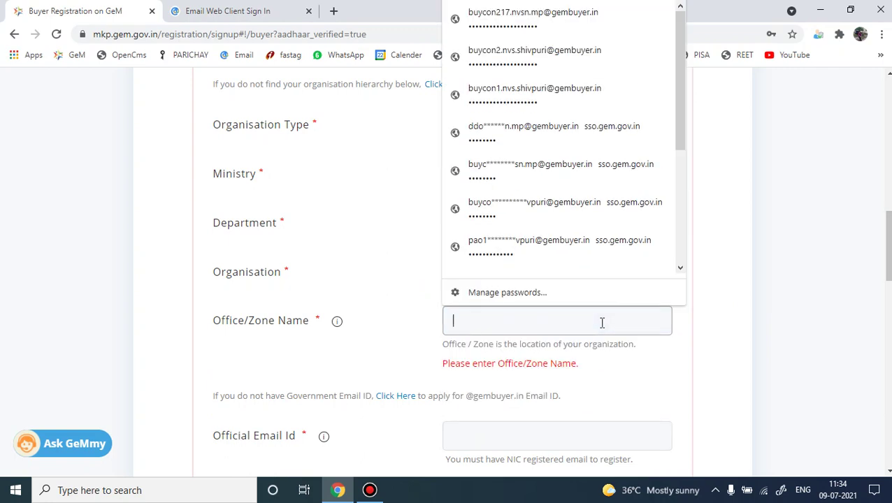
pyautogui.click(403, 314)
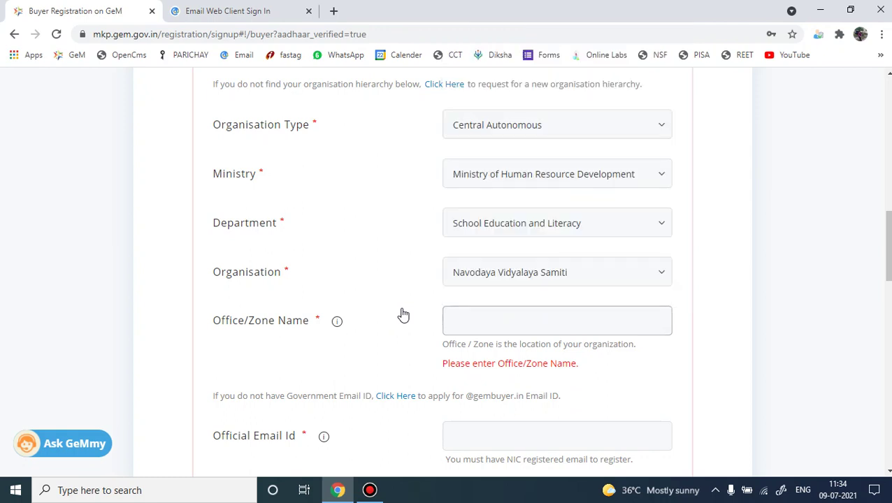
pyautogui.click(480, 327)
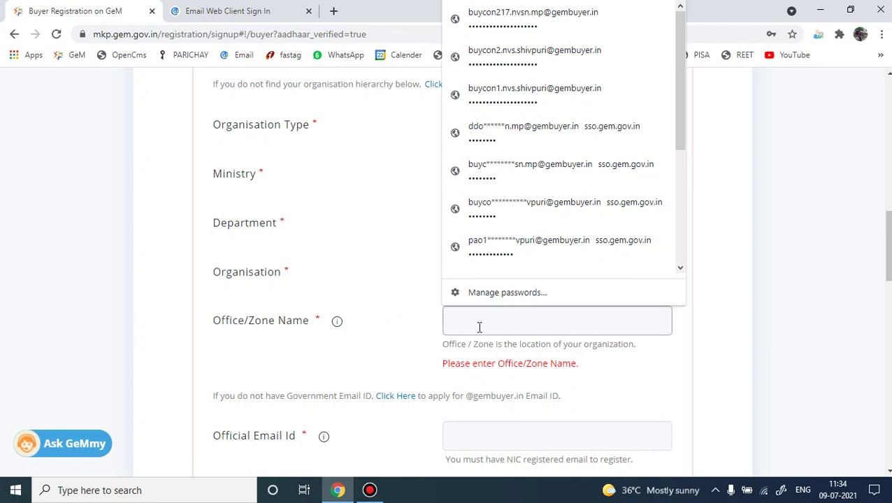
pyautogui.write('JA')
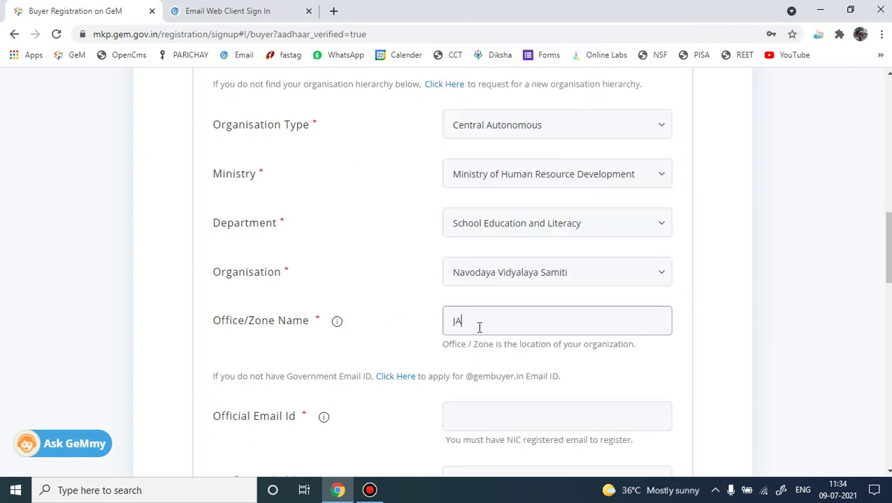
pyautogui.write('WAHAR NAVODAYA VI')
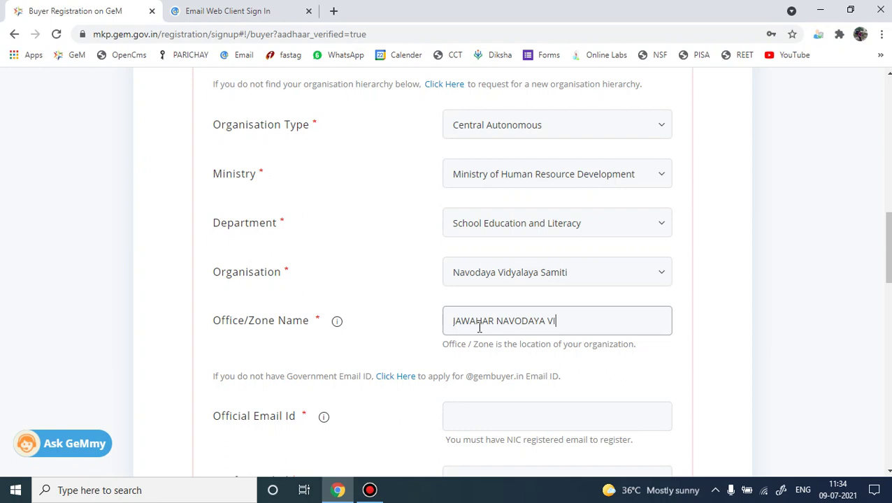
pyautogui.write('DYALAYA SHIVPURI')
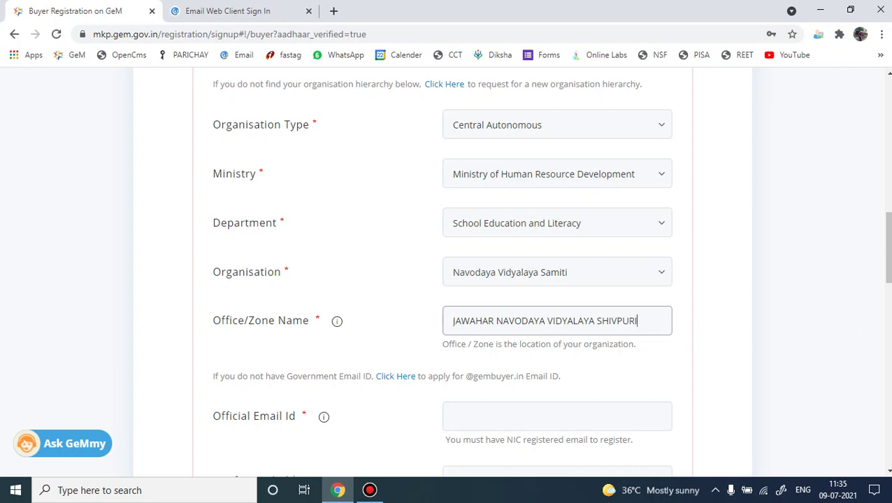
# Fill in the official email address in both email fields and request the email OTP.
pyautogui.scroll(-2, 886, 251)
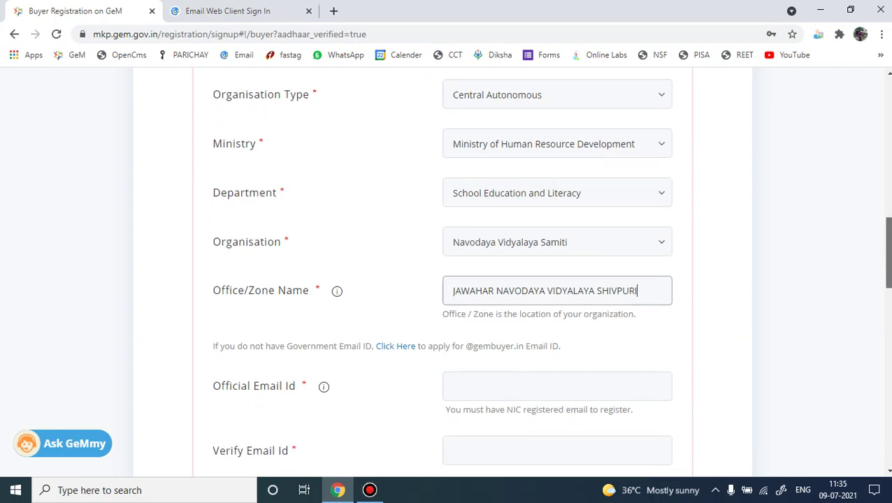
pyautogui.scroll(-3, 887, 265)
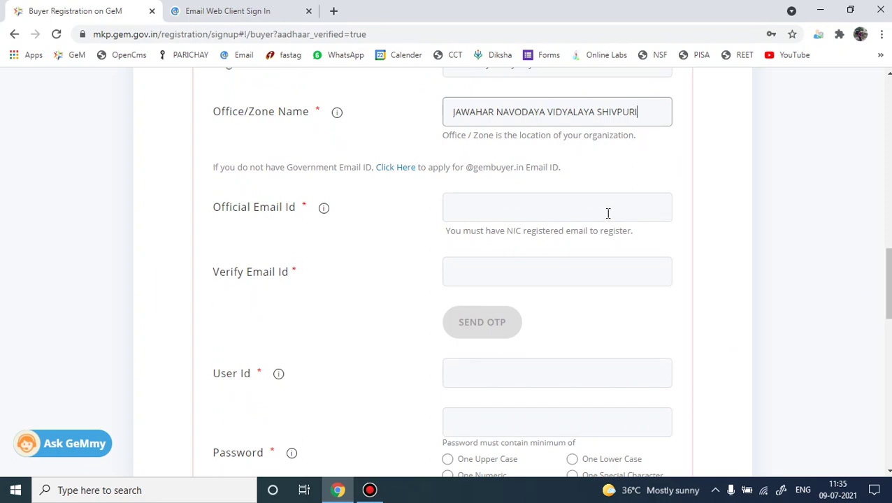
pyautogui.click(576, 206)
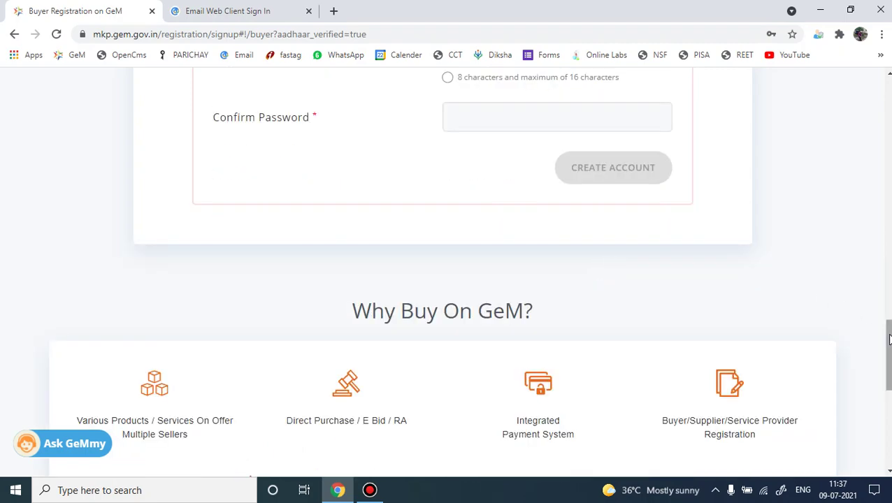
pyautogui.moveTo(886, 350); pyautogui.dragTo(886, 320)
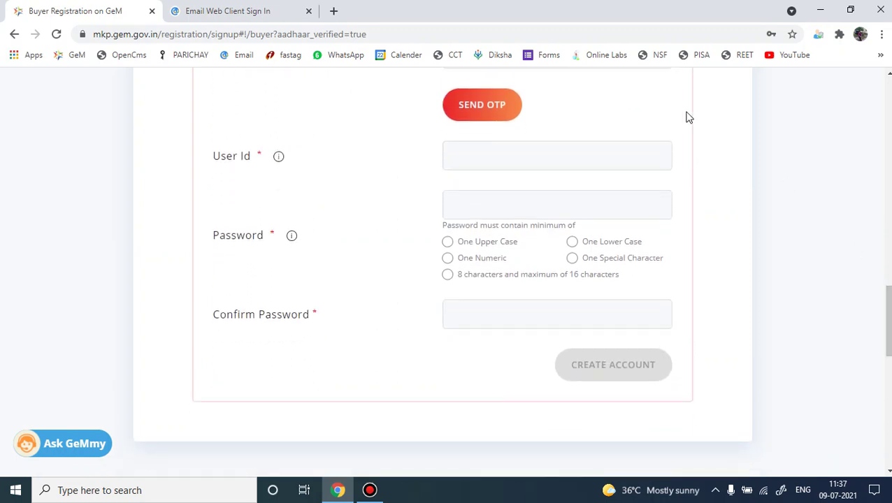
pyautogui.click(494, 109)
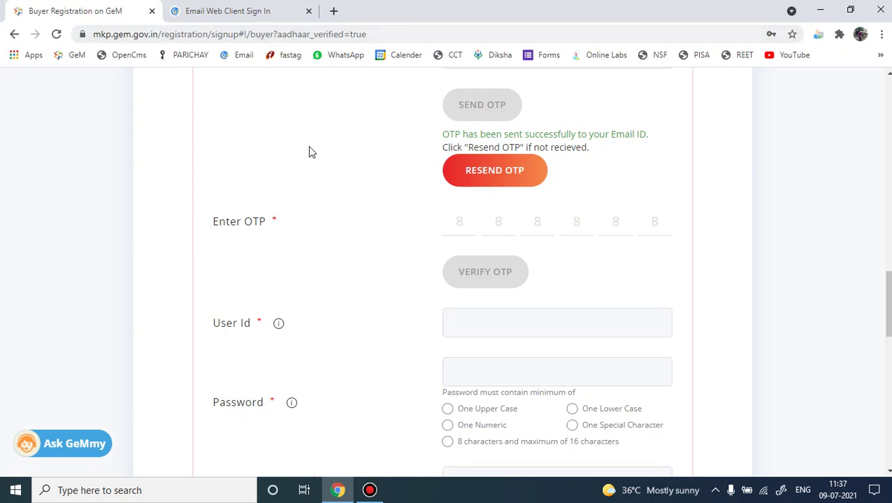
# Open the 'Verify email Id with OTP' message from GeM in the NIC Email inbox.
pyautogui.click(254, 14)
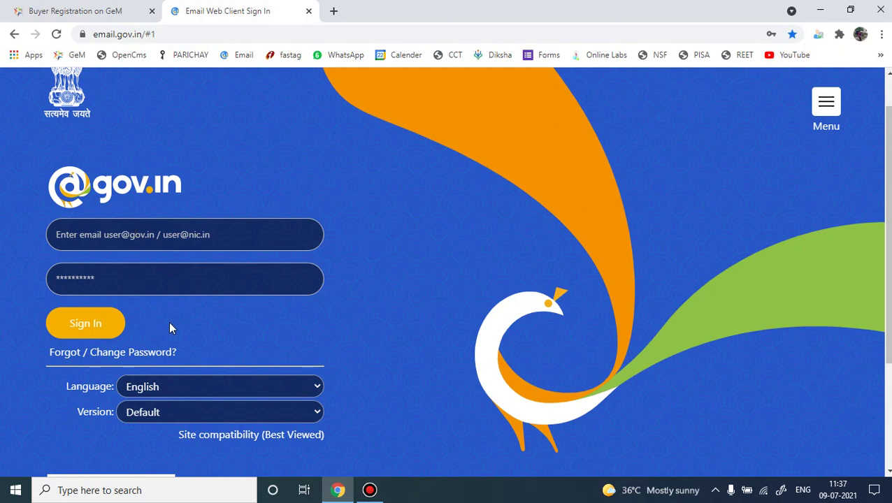
pyautogui.scroll(-2, 170, 328)
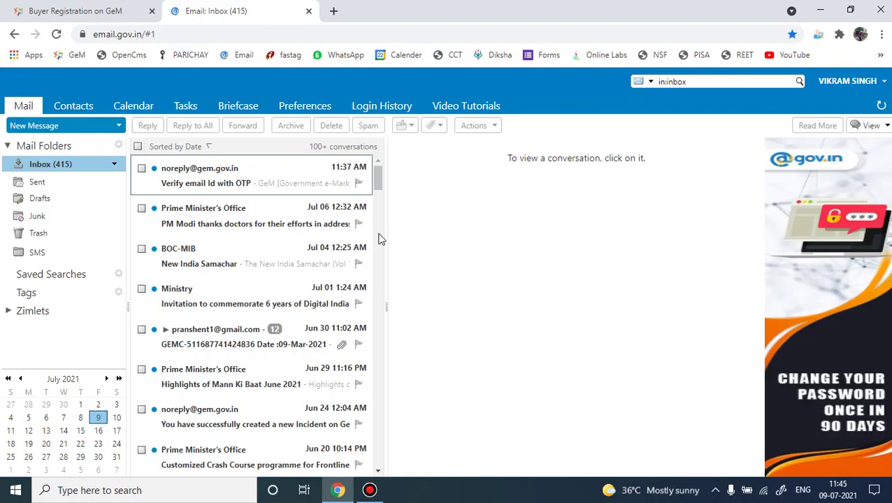
pyautogui.scroll(-5, 378, 239)
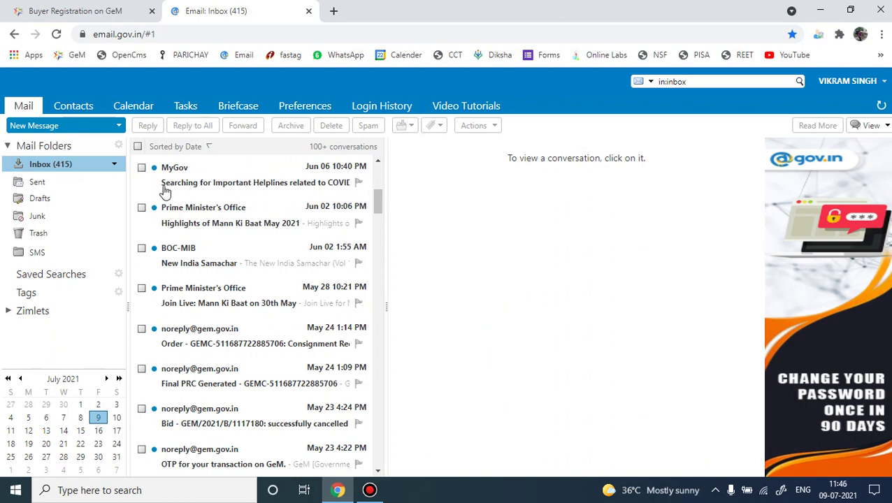
pyautogui.click(223, 179)
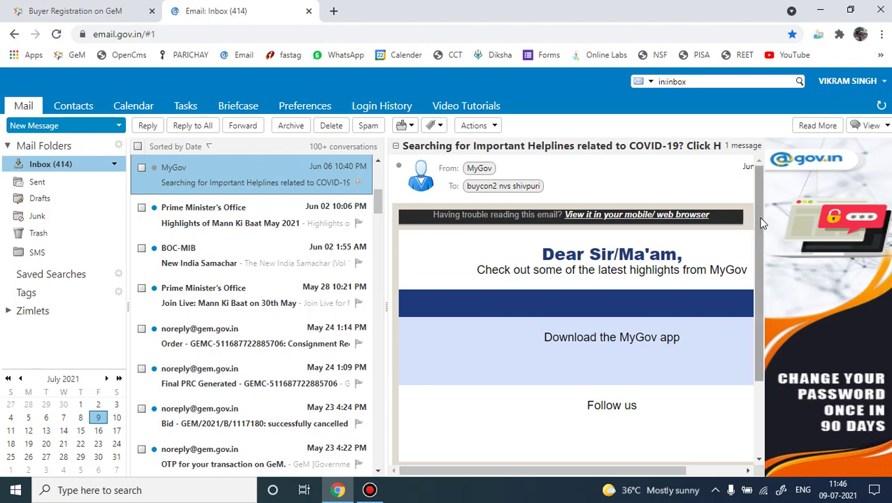
pyautogui.moveTo(764, 223)
pyautogui.mouseDown()
pyautogui.moveTo(764, 337)
pyautogui.moveTo(765, 207)
pyautogui.mouseUp()
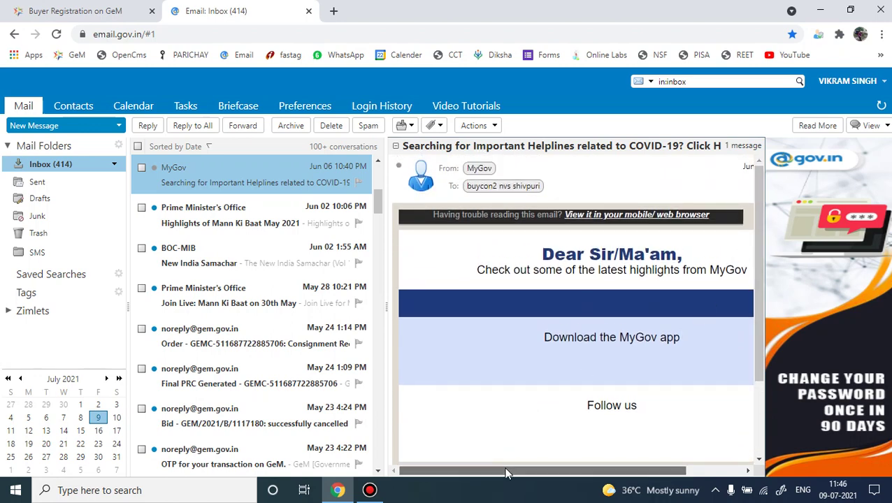
pyautogui.moveTo(506, 473)
pyautogui.mouseDown()
pyautogui.moveTo(579, 474)
pyautogui.moveTo(507, 484)
pyautogui.mouseUp()
pyautogui.click(227, 184)
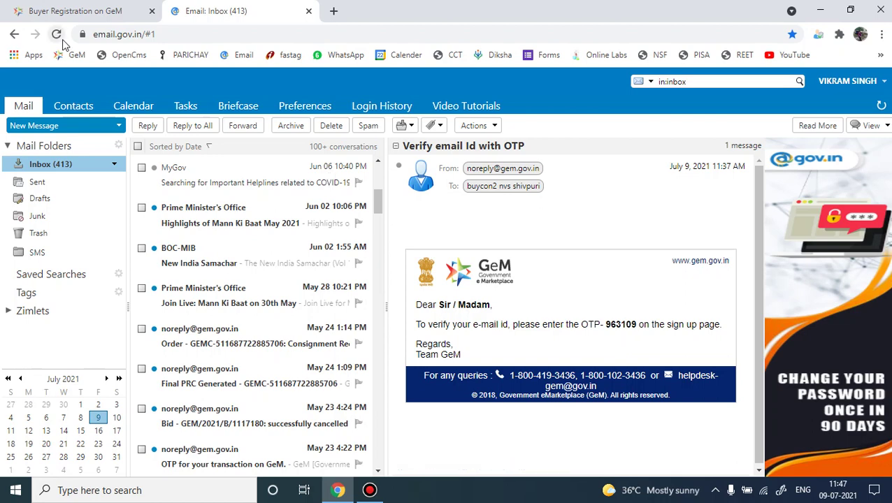
# Enter the emailed six-digit OTP into the GeM form's OTP boxes.
pyautogui.click(76, 12)
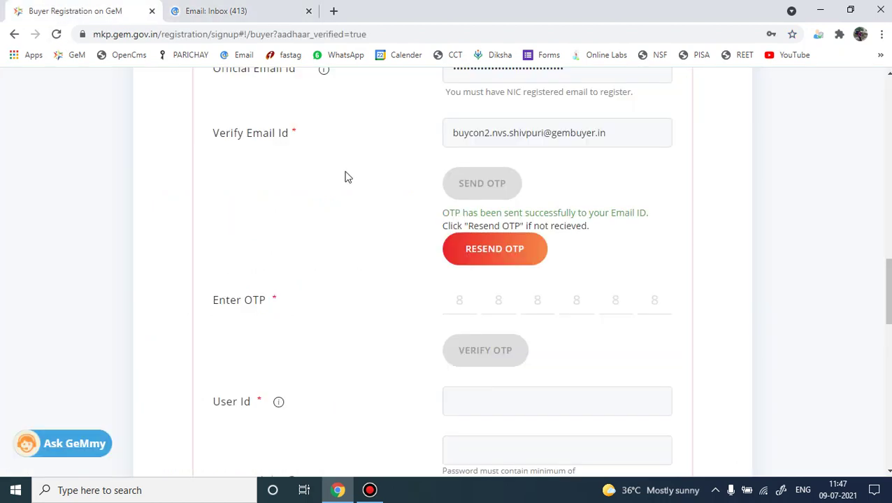
pyautogui.click(457, 303)
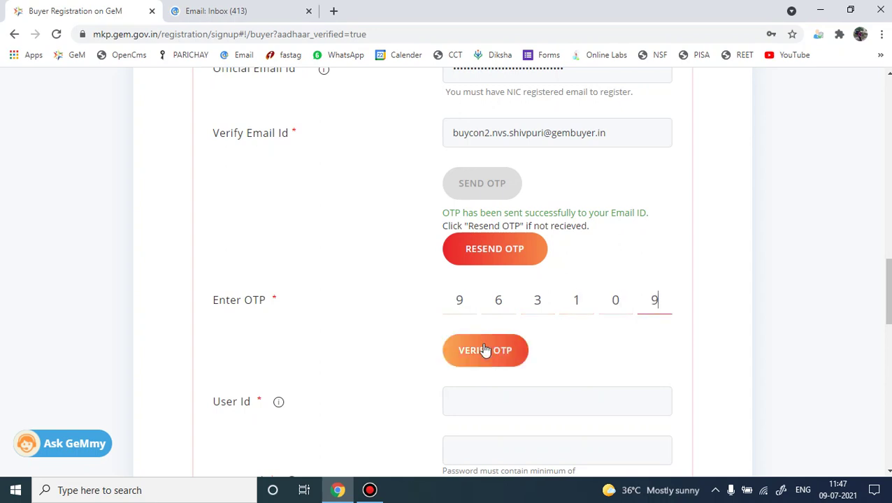
# Submit the OTP for verification, then have a new code resent to the email.
pyautogui.click(485, 353)
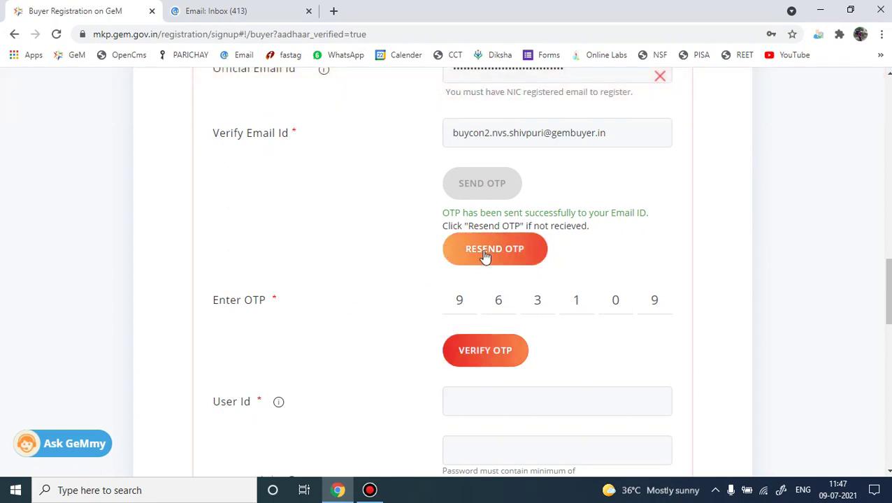
pyautogui.click(485, 256)
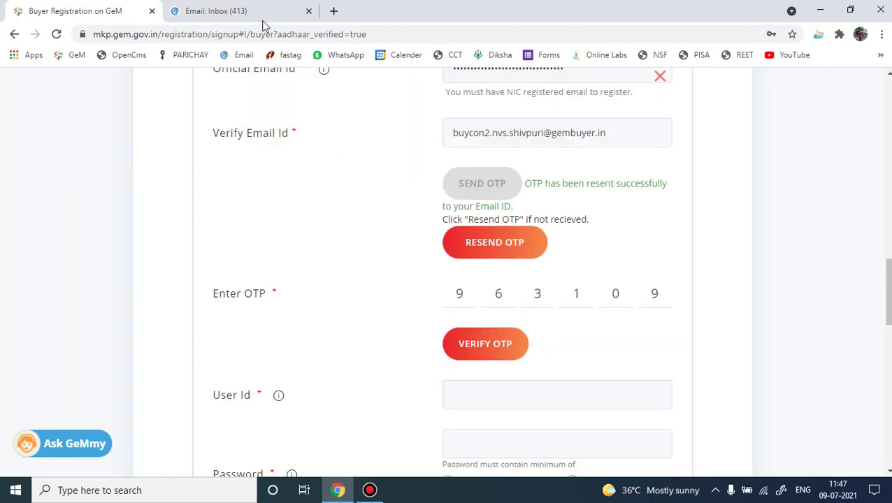
pyautogui.click(248, 14)
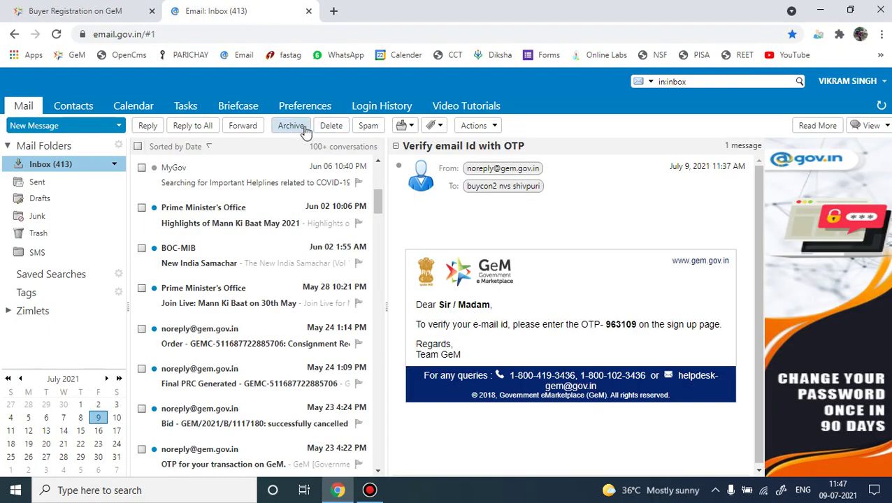
# Refresh the NIC Email inbox and open the newest 11:47 AM 'Verify email Id with OTP' message from GeM.
pyautogui.moveTo(381, 205); pyautogui.dragTo(383, 171)
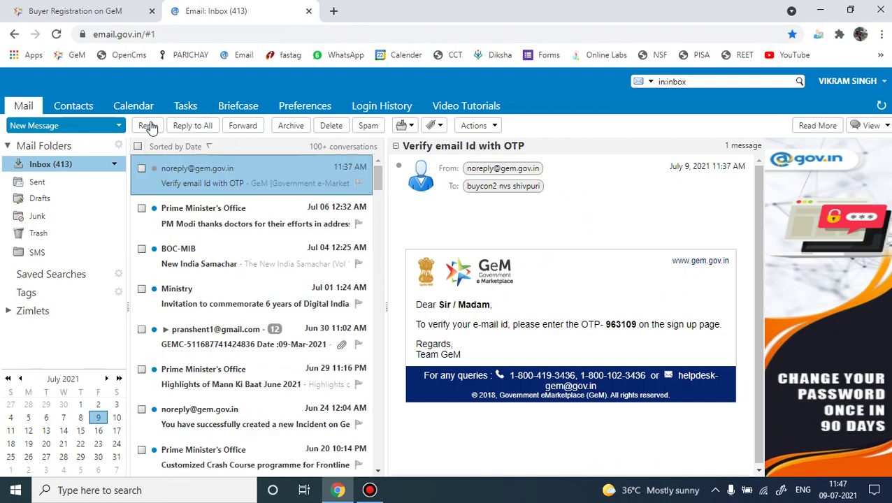
pyautogui.click(881, 107)
pyautogui.scroll(-5, 225, 183)
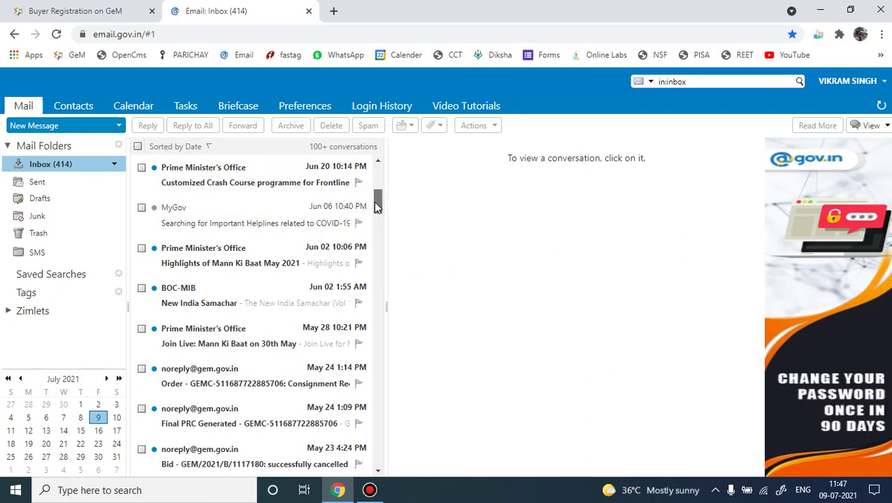
pyautogui.moveTo(378, 202); pyautogui.dragTo(391, 164)
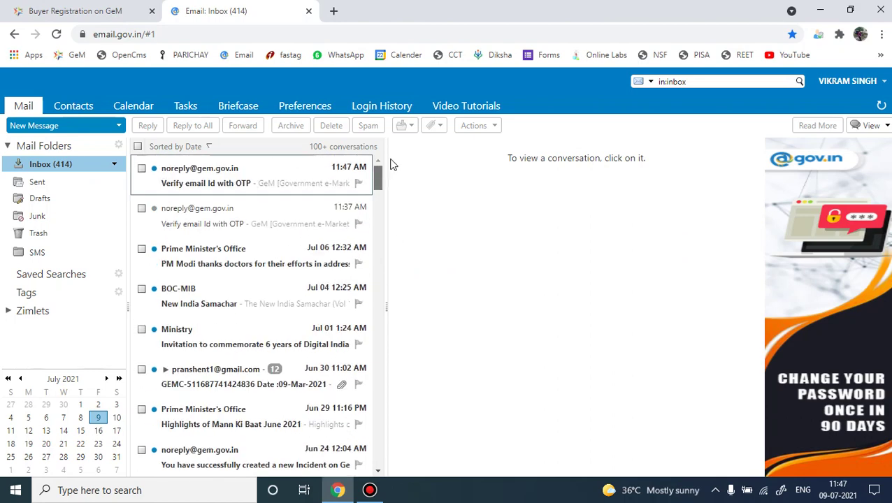
pyautogui.click(255, 174)
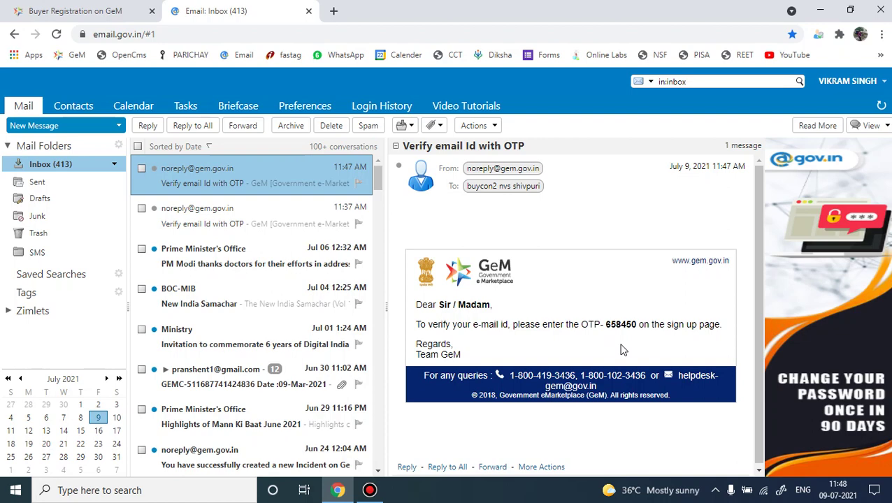
# Replace the old OTP with the new emailed code and verify the official email ID.
pyautogui.click(102, 16)
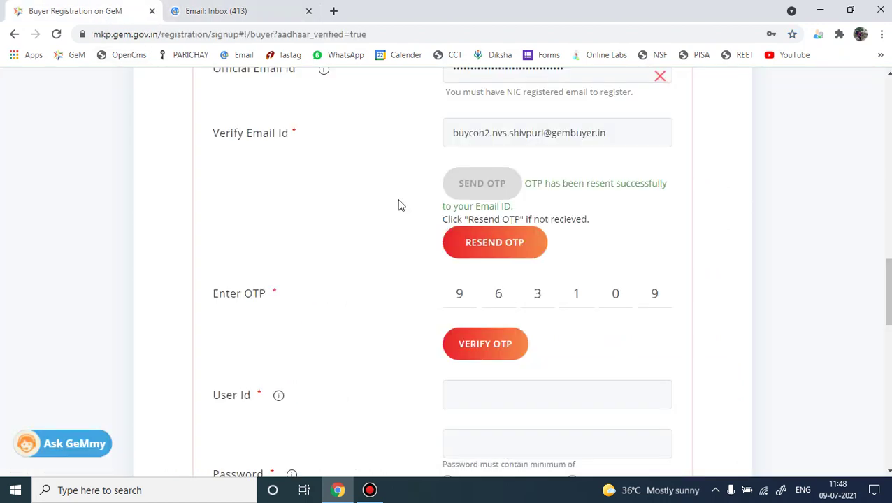
pyautogui.click(666, 293)
pyautogui.press('BackSpace')
pyautogui.press('BackSpace')
pyautogui.press('BackSpace')
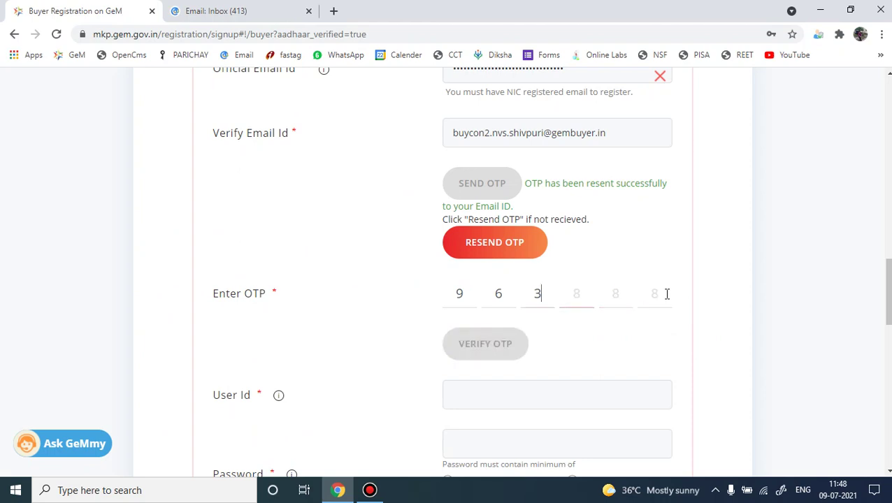
pyautogui.press('BackSpace')
pyautogui.press('BackSpace')
pyautogui.press('BackSpace')
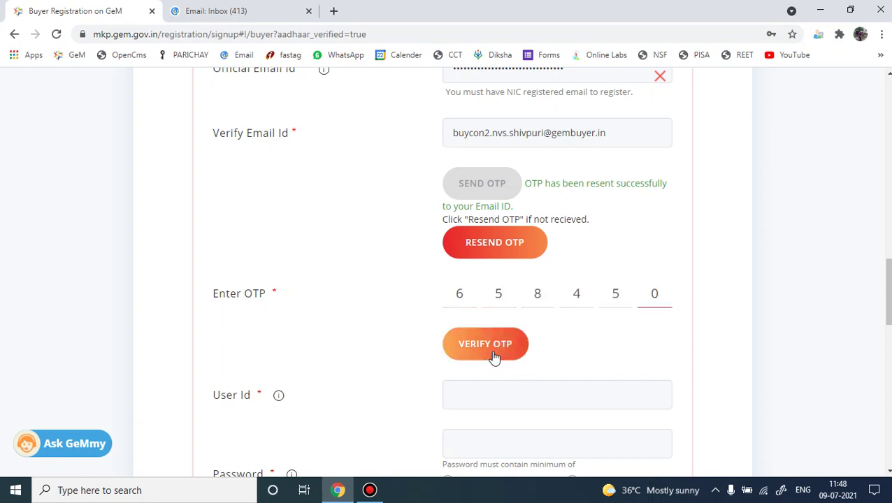
pyautogui.click(492, 356)
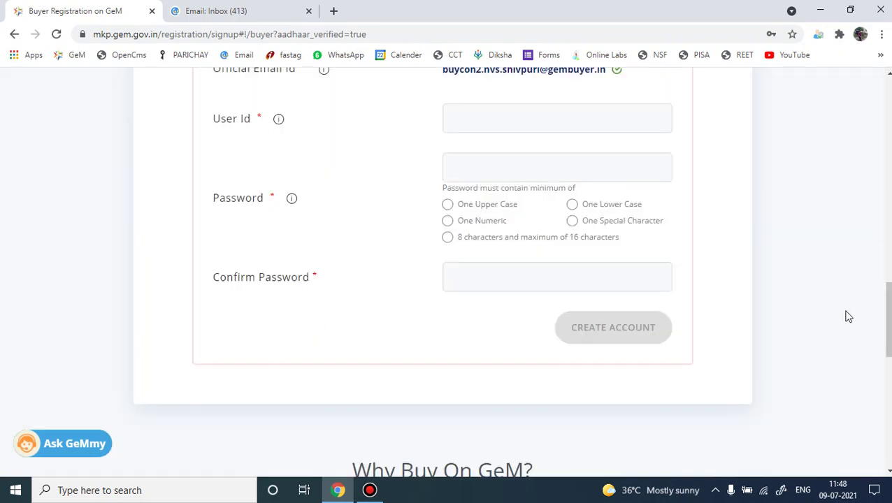
pyautogui.moveTo(889, 316); pyautogui.dragTo(889, 276)
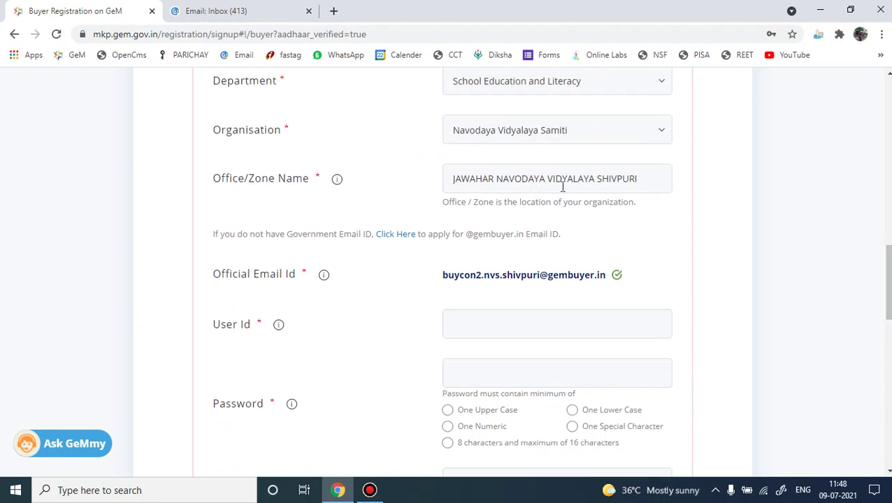
pyautogui.moveTo(889, 274); pyautogui.dragTo(889, 306)
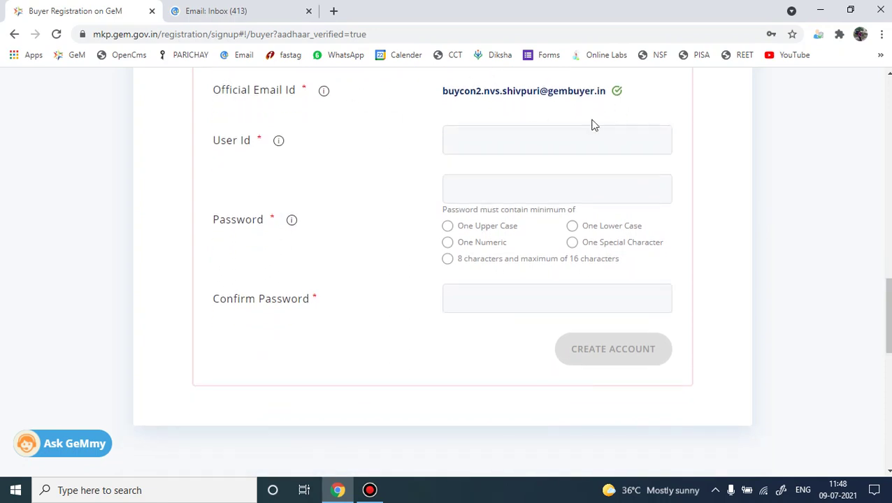
# Enter the chosen User Id in the User Id box of the sign-up form.
pyautogui.click(520, 141)
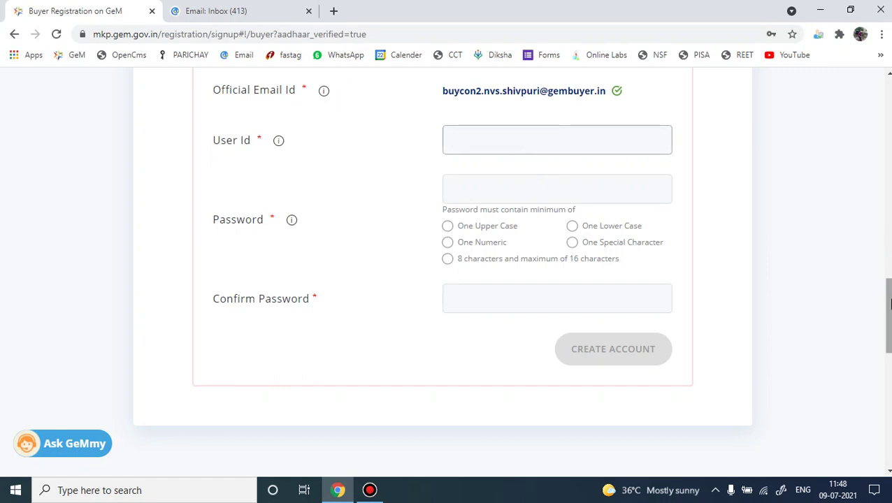
pyautogui.moveTo(886, 284); pyautogui.dragTo(887, 291)
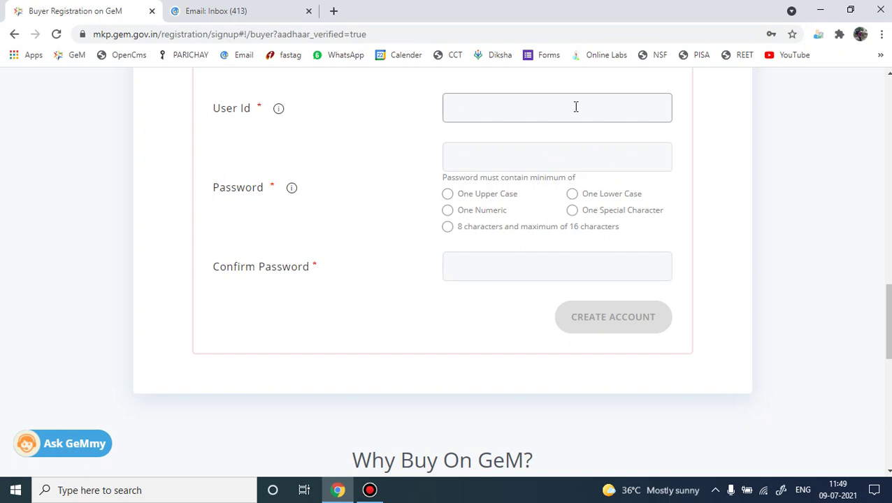
pyautogui.write('principalshivpuri')
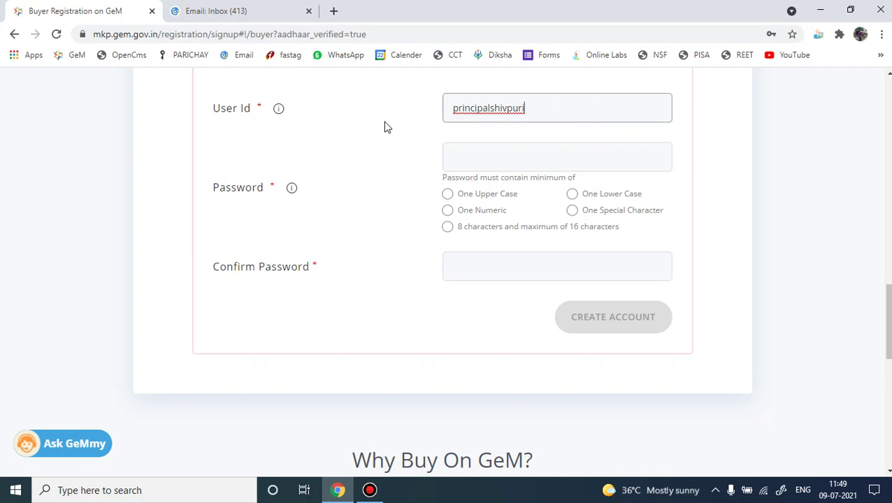
pyautogui.click(481, 162)
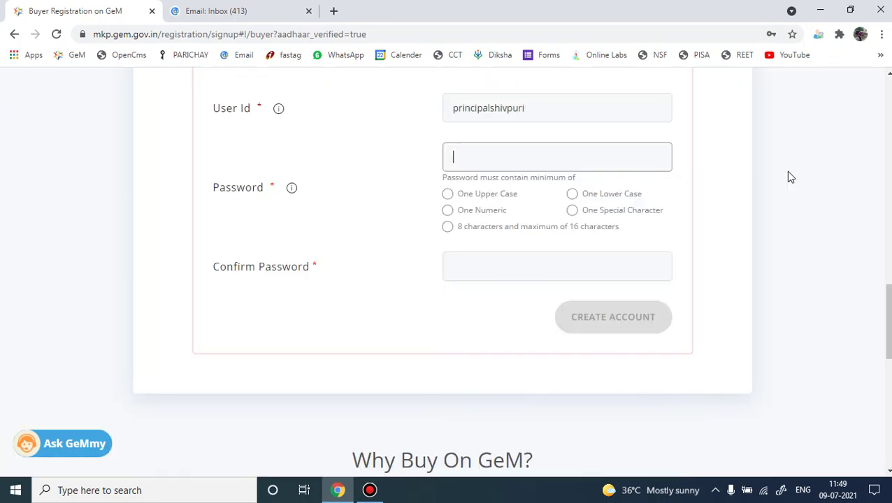
# Enter a new password in the Password field, dismissing the saved-password suggestions.
pyautogui.click(785, 171)
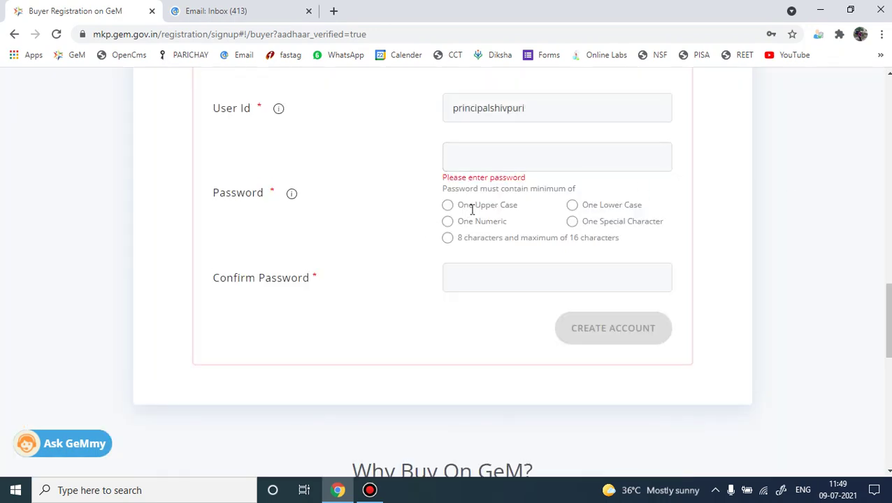
pyautogui.click(469, 157)
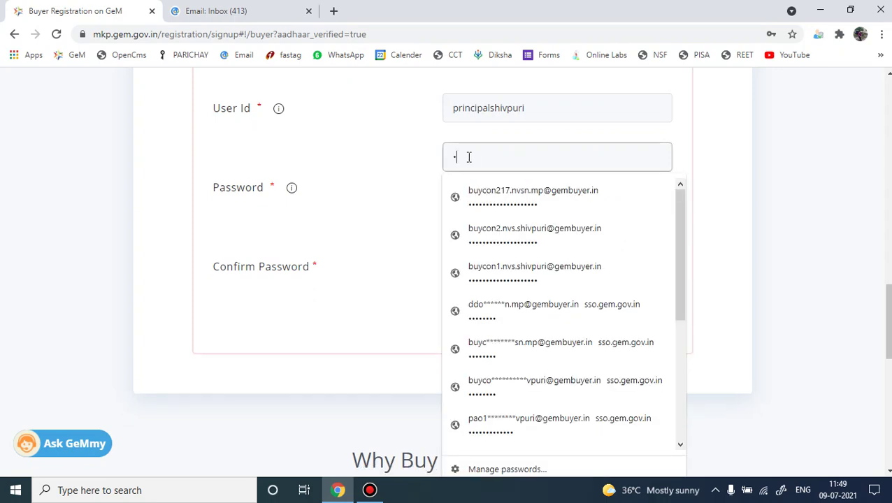
pyautogui.click(773, 169)
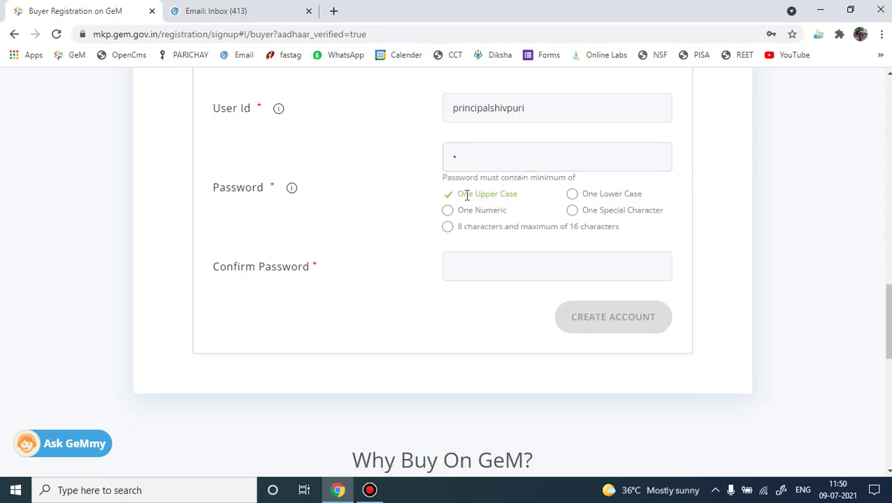
pyautogui.click(484, 163)
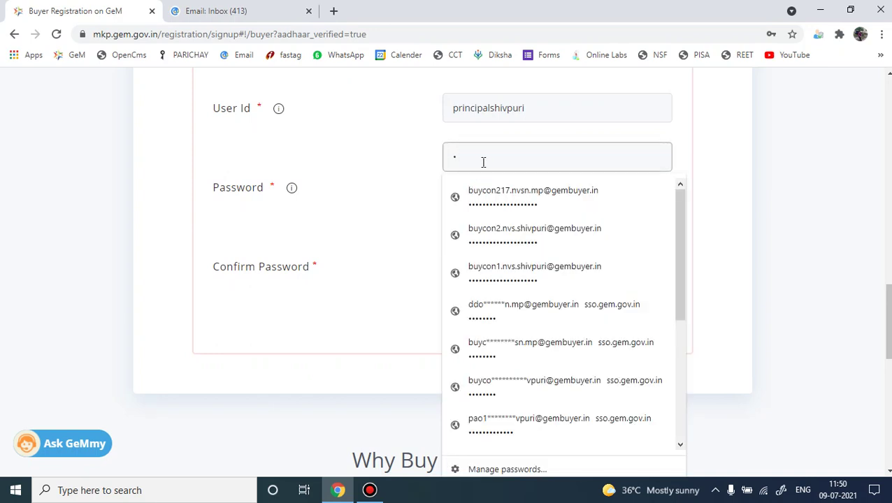
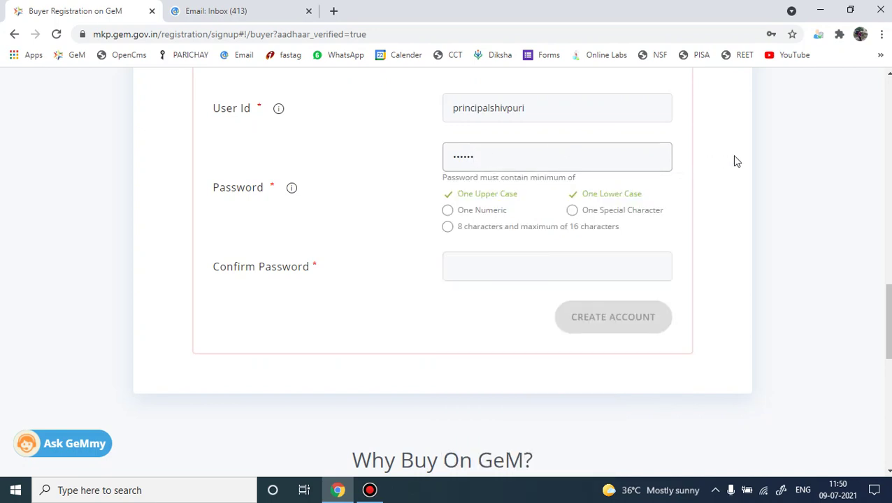
pyautogui.click(734, 161)
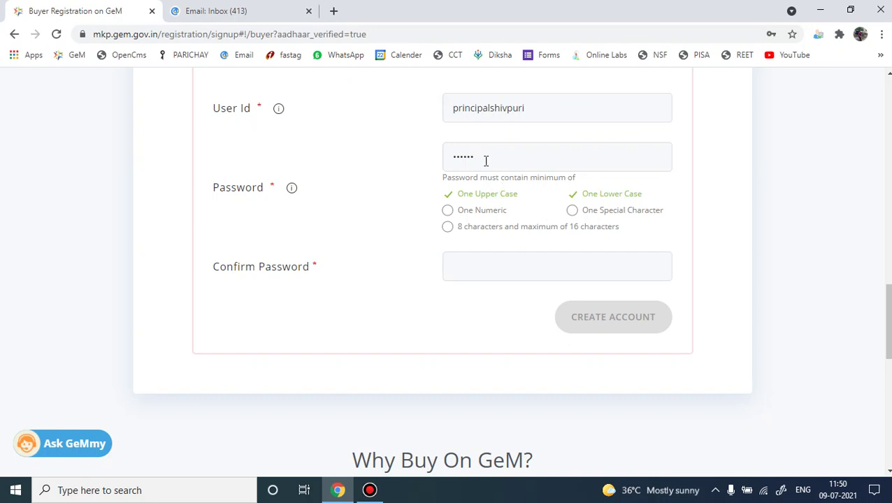
pyautogui.click(485, 161)
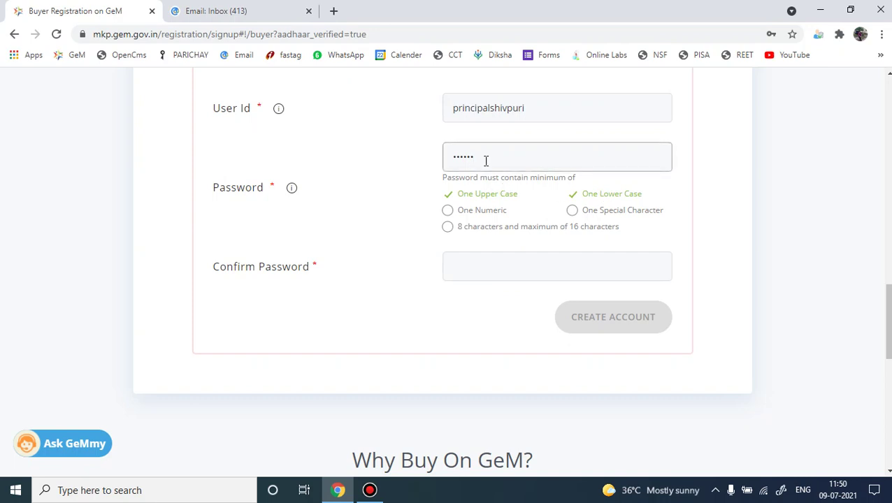
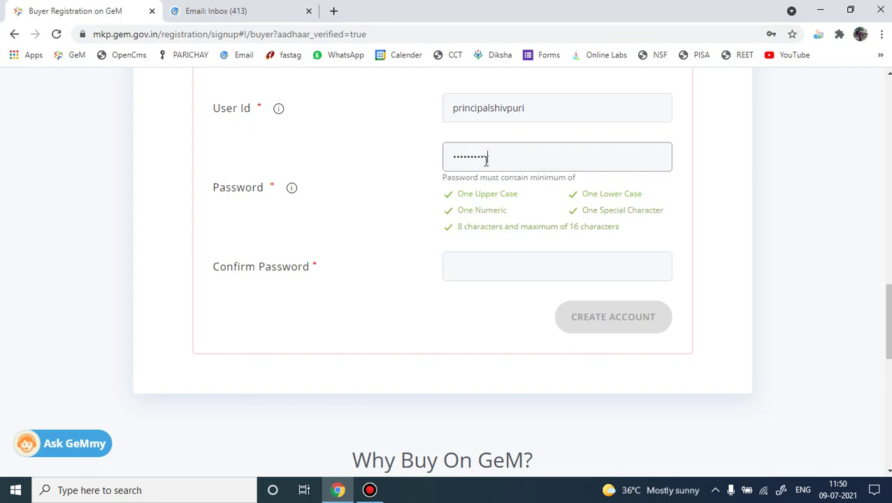
# Fill in Confirm Password and submit the sign-up with CREATE ACCOUNT.
pyautogui.click(467, 274)
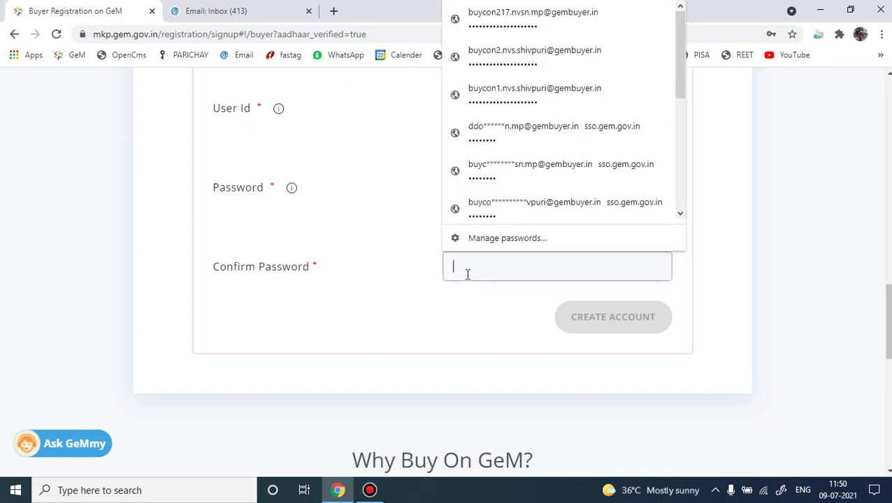
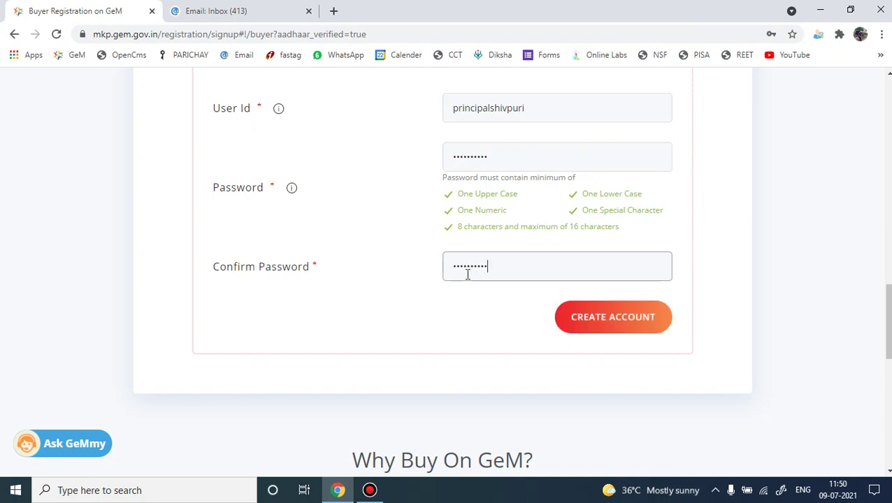
pyautogui.click(615, 320)
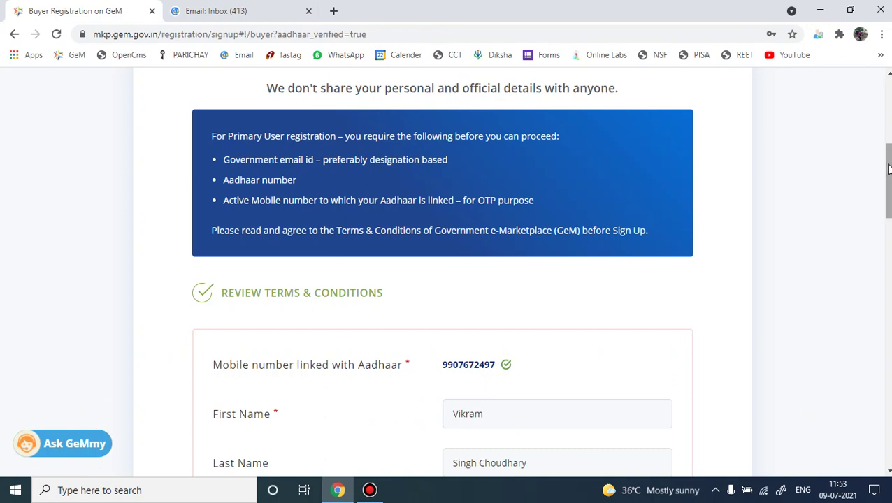
# Scroll the Government Organisation Buyer Sign Up page back up to the top.
pyautogui.moveTo(887, 192); pyautogui.dragTo(887, 259)
pyautogui.scroll(4, 446, 266)
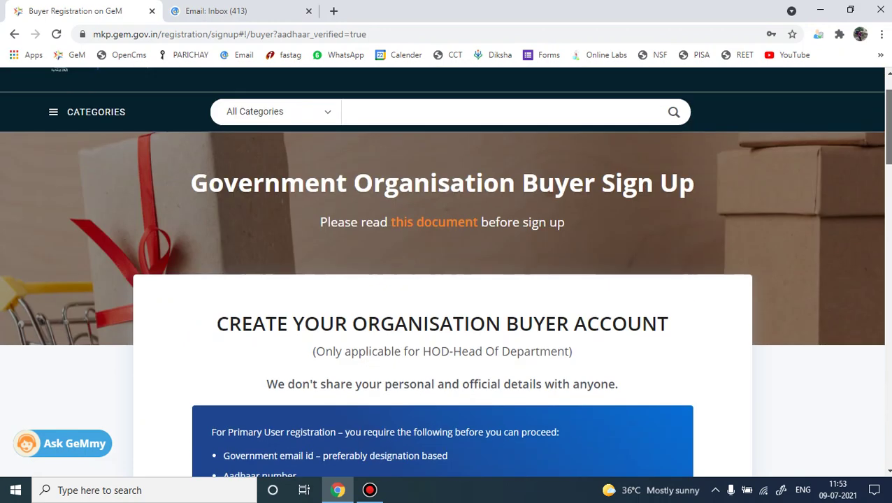